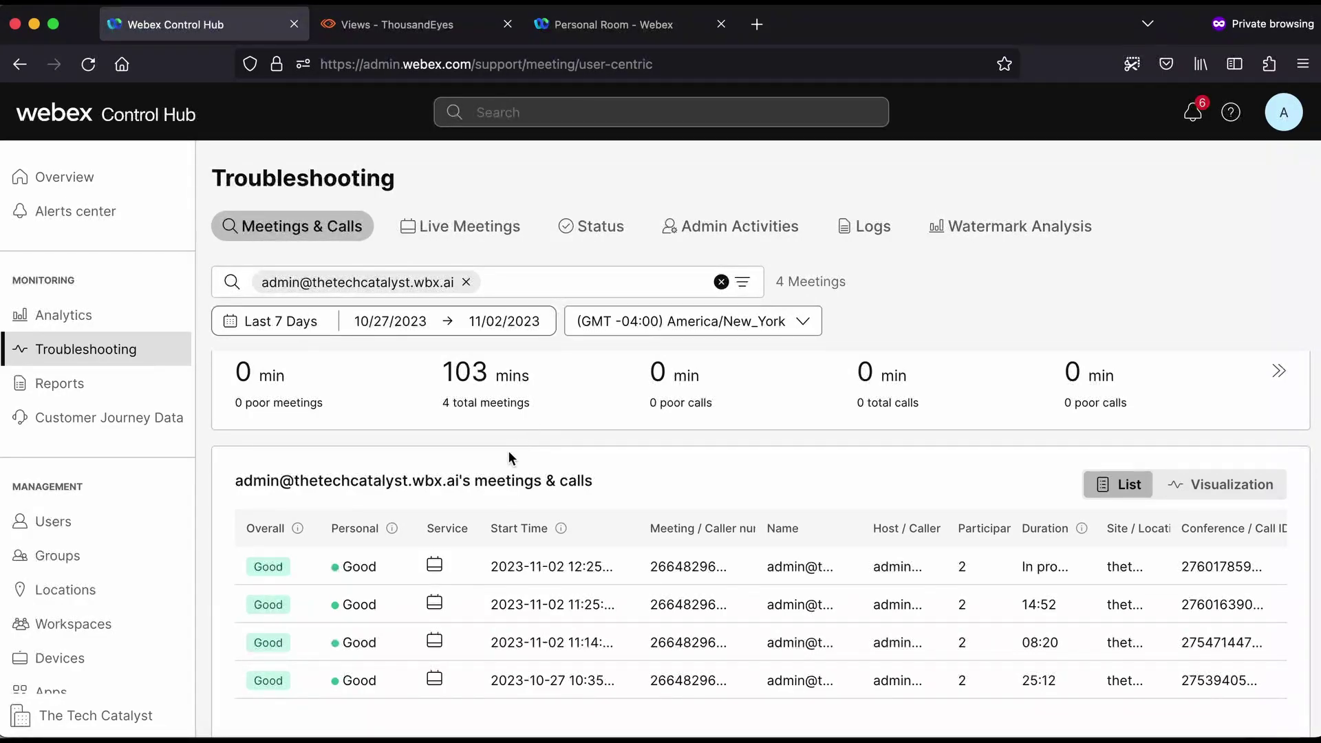
scroll(505, 455, "down", 1)
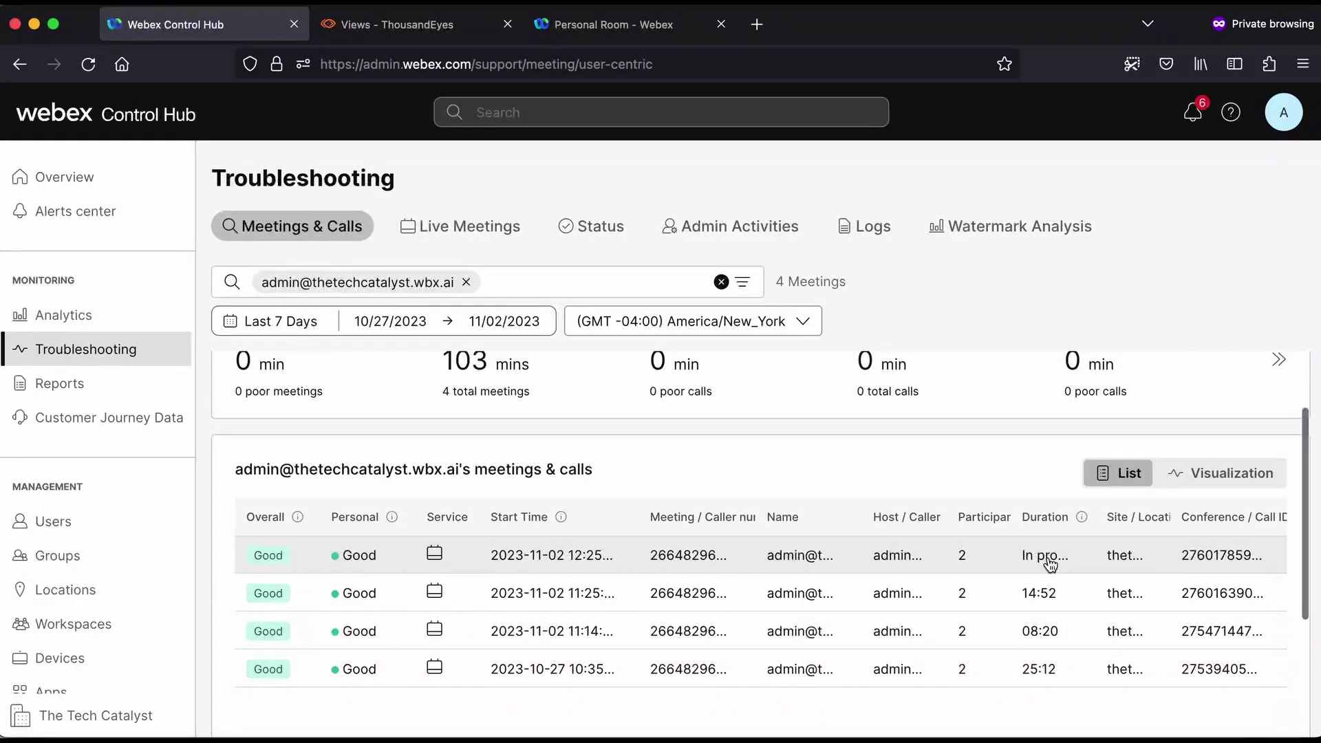
- Open the in-progress meeting and The Tech Catalyst's details, showing 100 ms latency and 0% loss
left_click(365, 558)
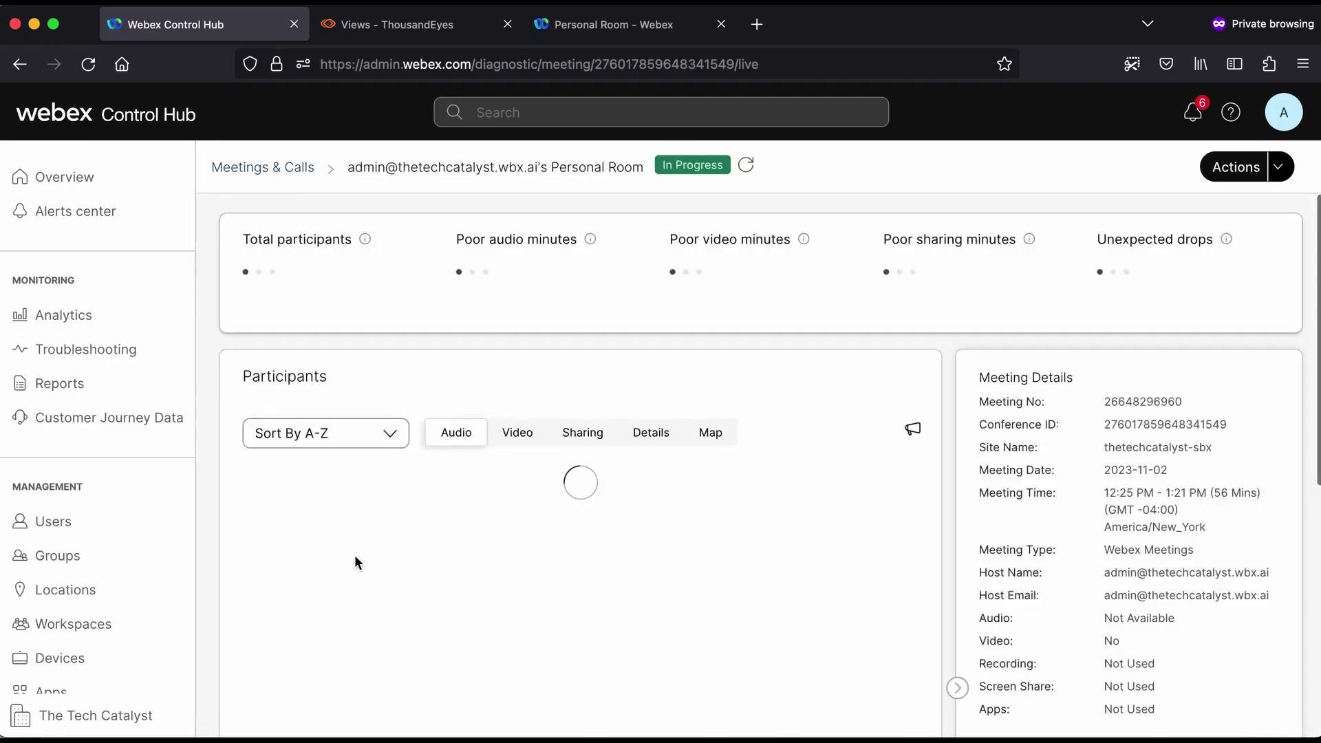
scroll(374, 548, "down", 2)
mouse_move(318, 507)
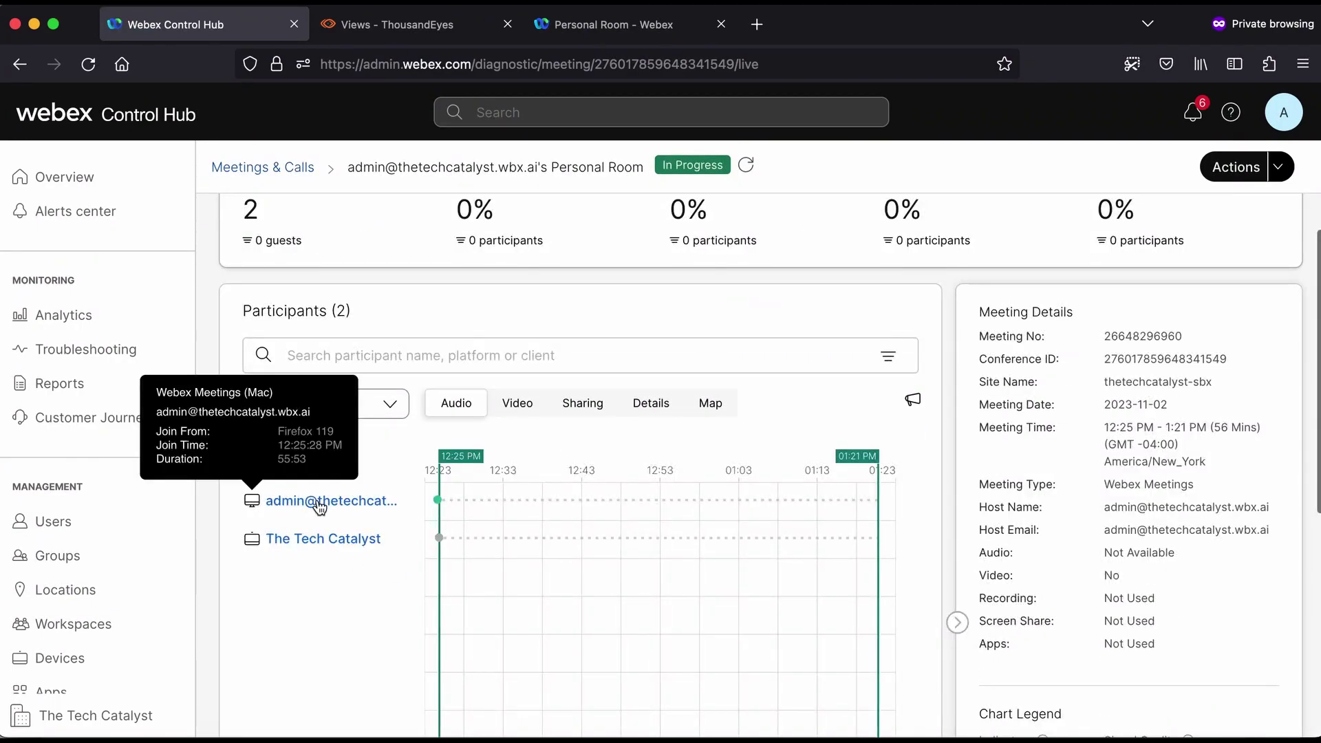
left_click(301, 540)
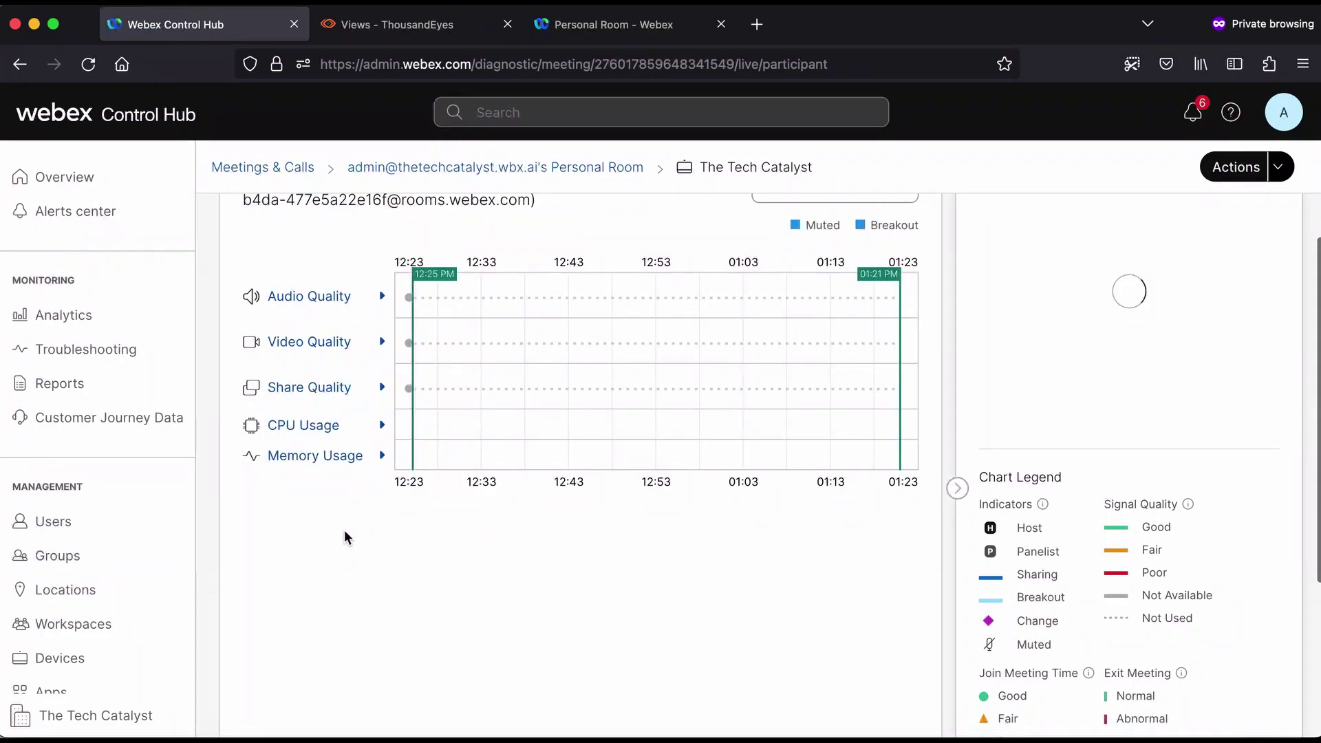
scroll(414, 443, "up", 1)
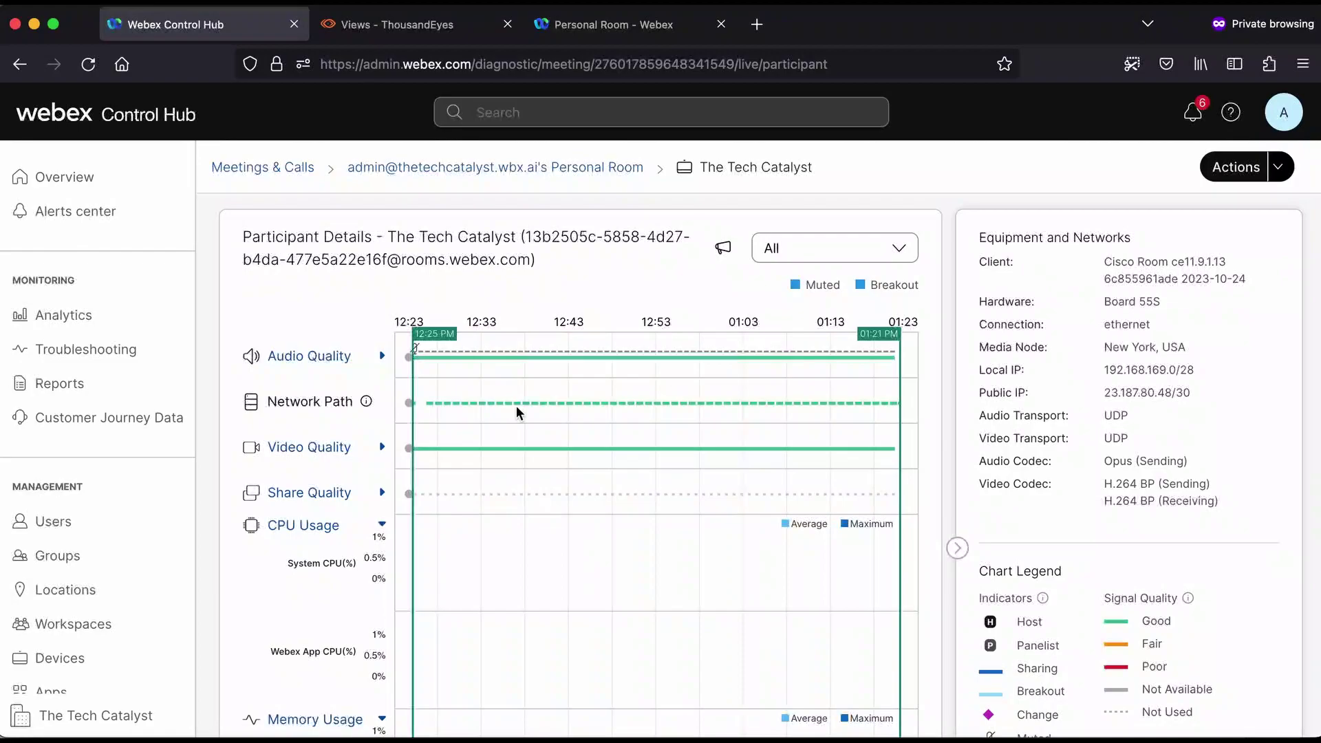
mouse_move(519, 410)
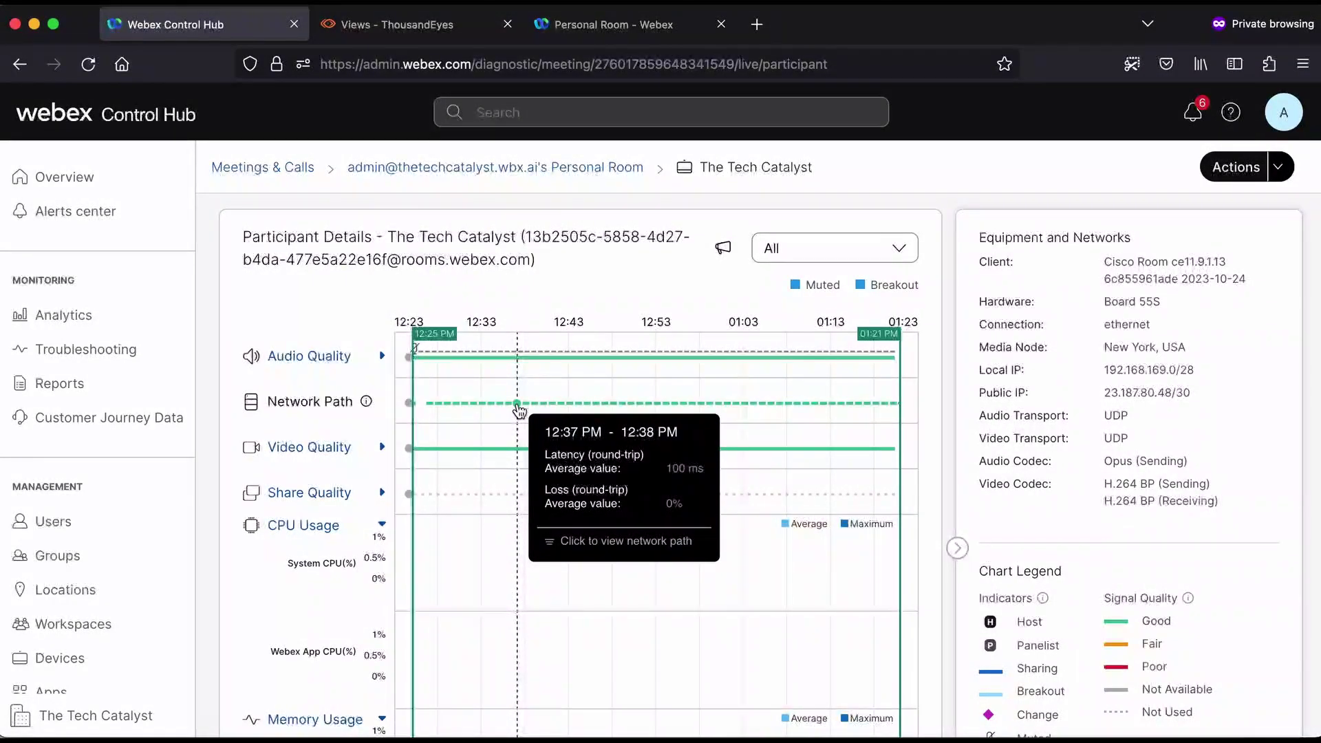
- Open the 12:29–12:30 network path and inspect the Private Network, Full Span, ROLLCAGE, Netfast and Texas hops
left_click(451, 407)
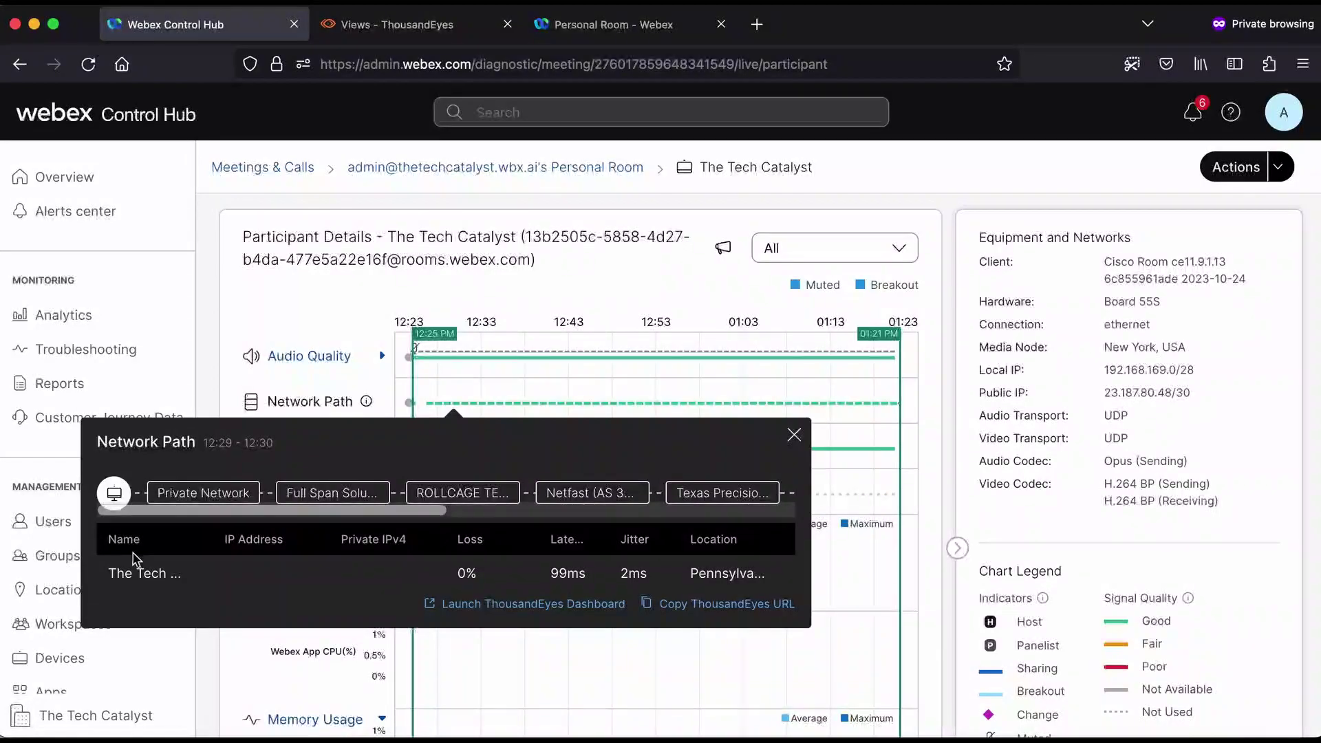
left_click(214, 505)
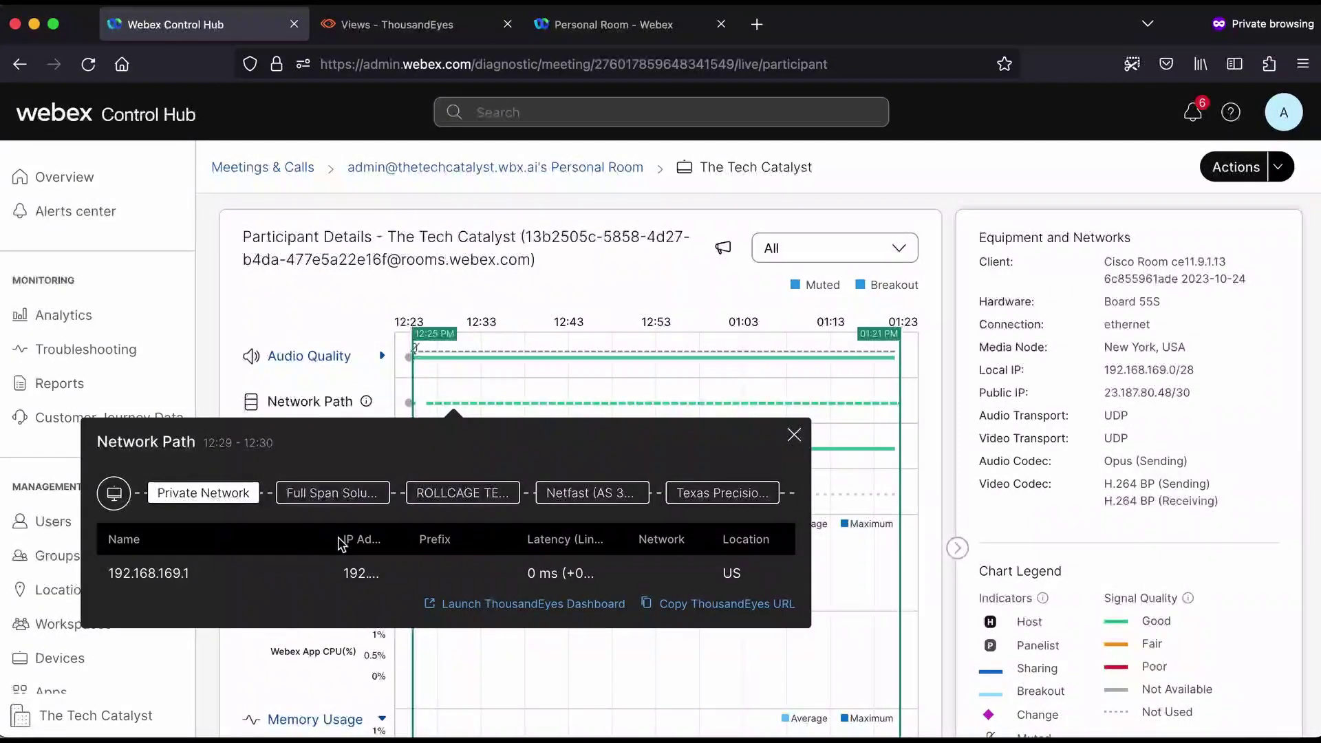
left_click_drag(324, 540, 298, 540)
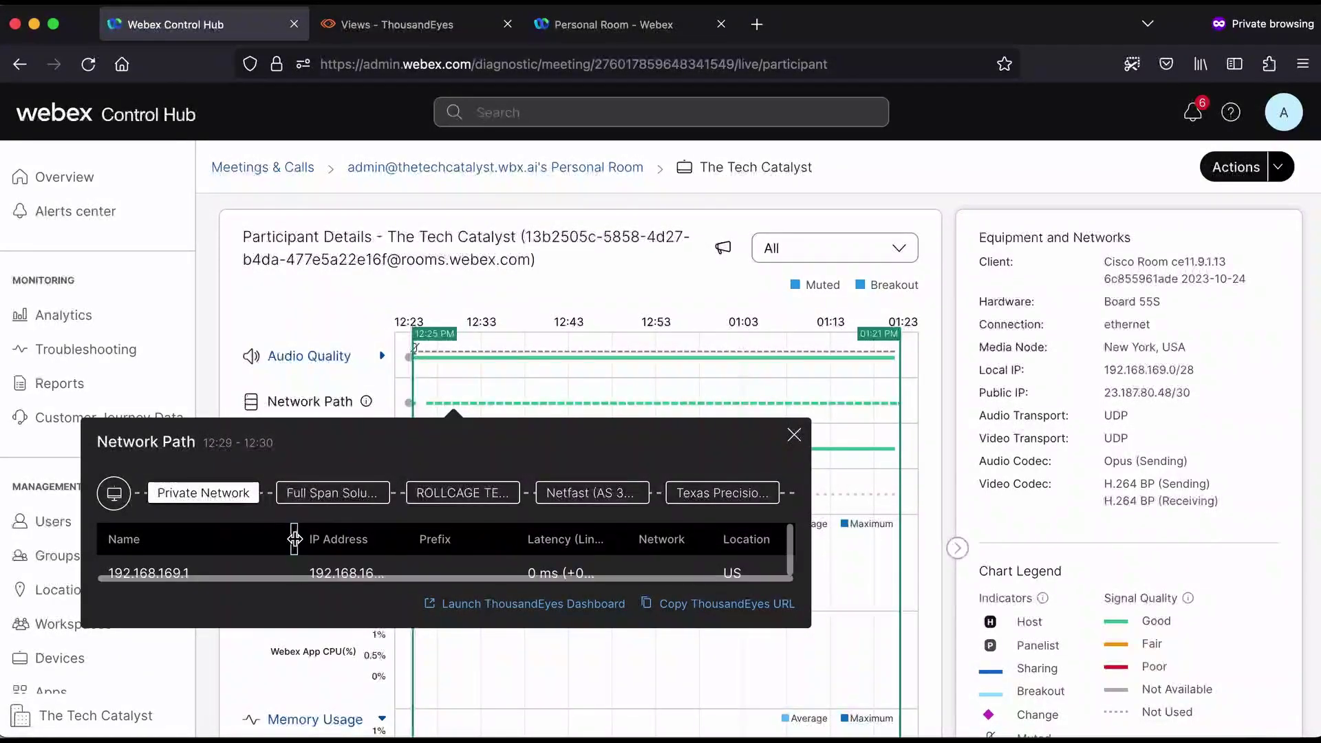
left_click(303, 502)
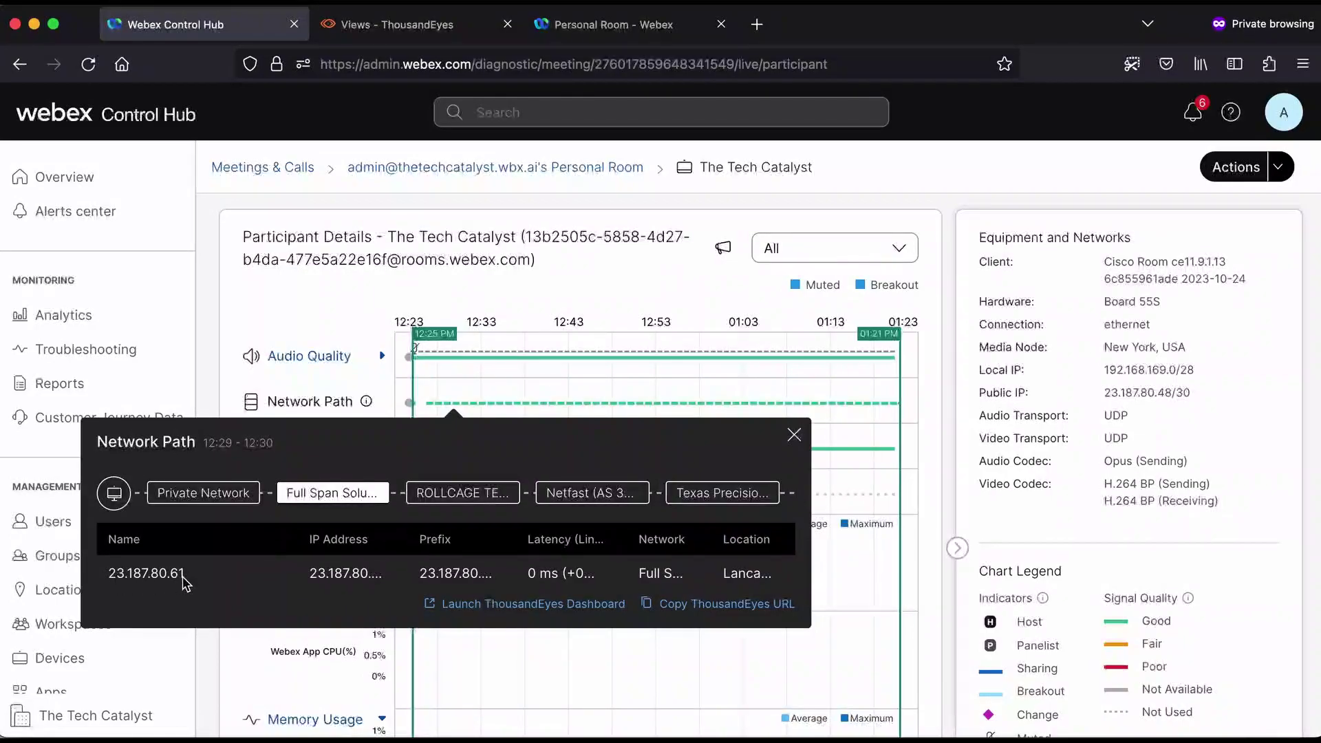
left_click(448, 500)
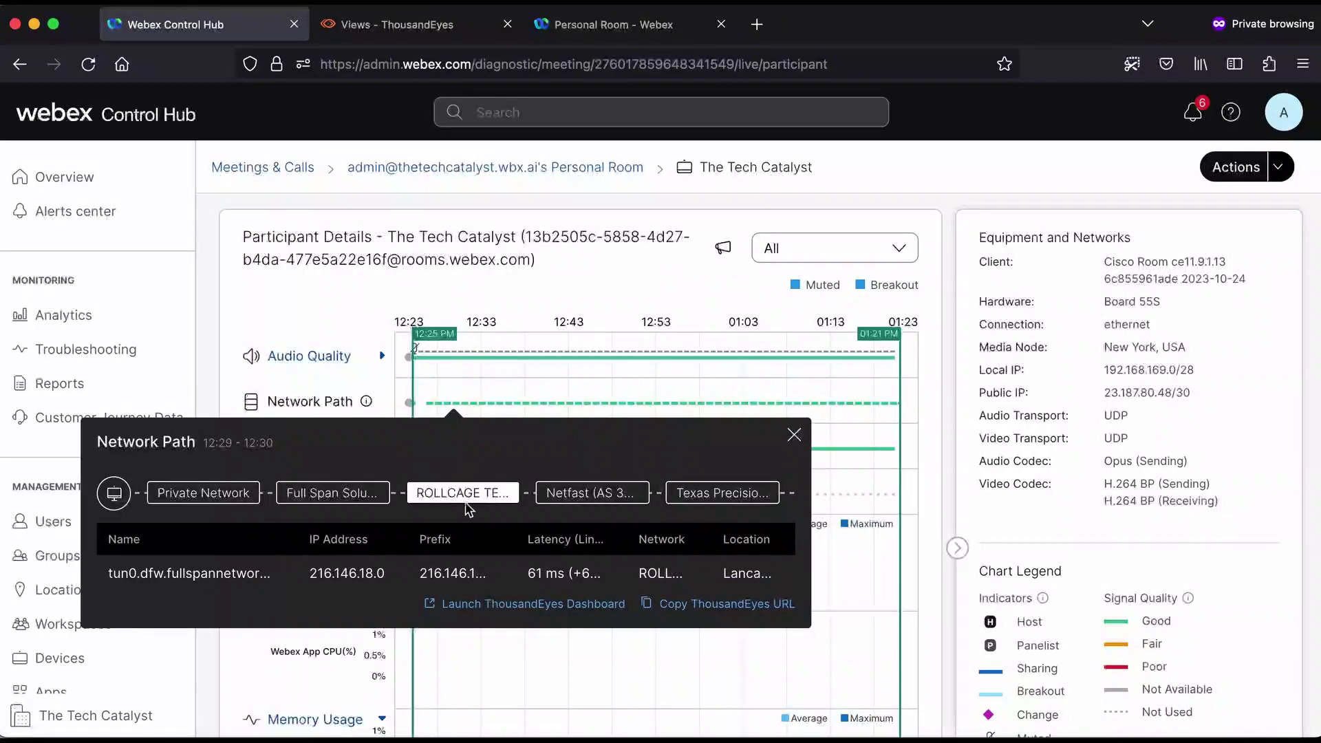
left_click(586, 497)
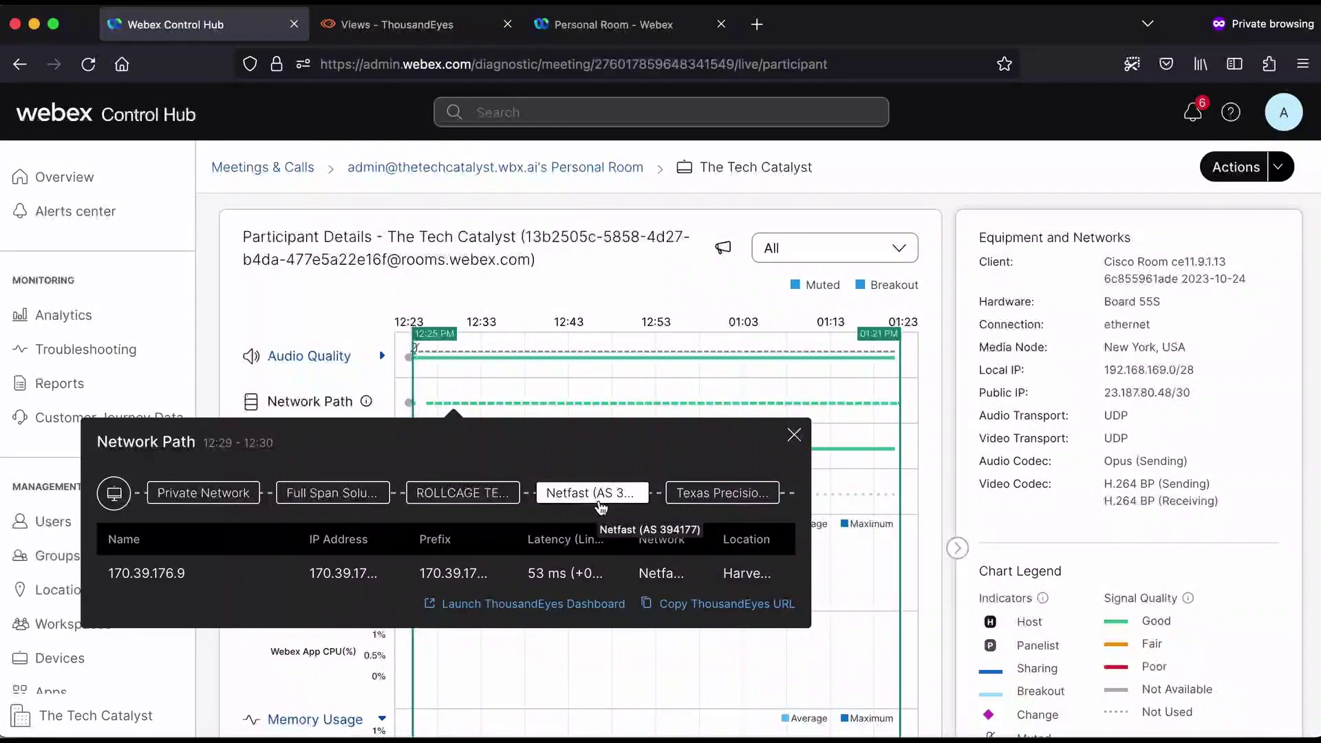
left_click(691, 494)
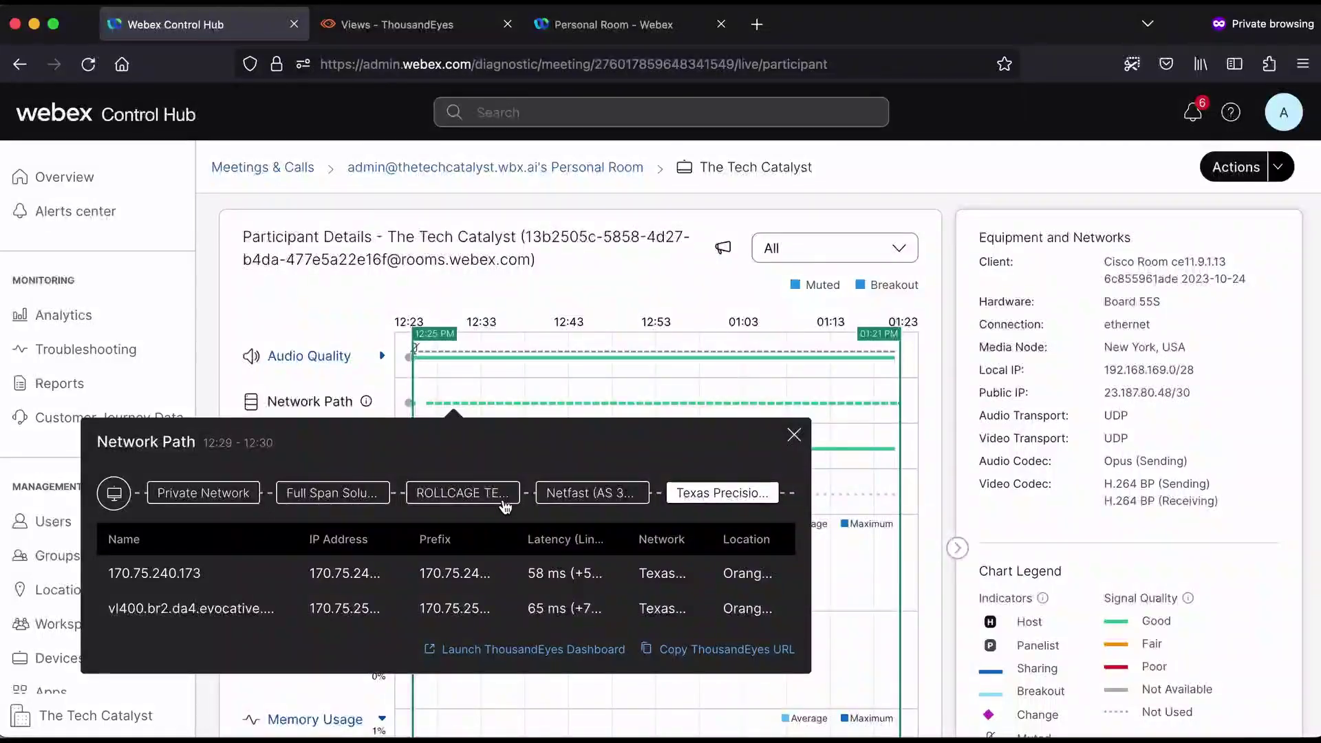
- Inspect the Webex hop latencies and the San Jose destination 150.253.159.82 at 102 ms
scroll(506, 502, "right", 10)
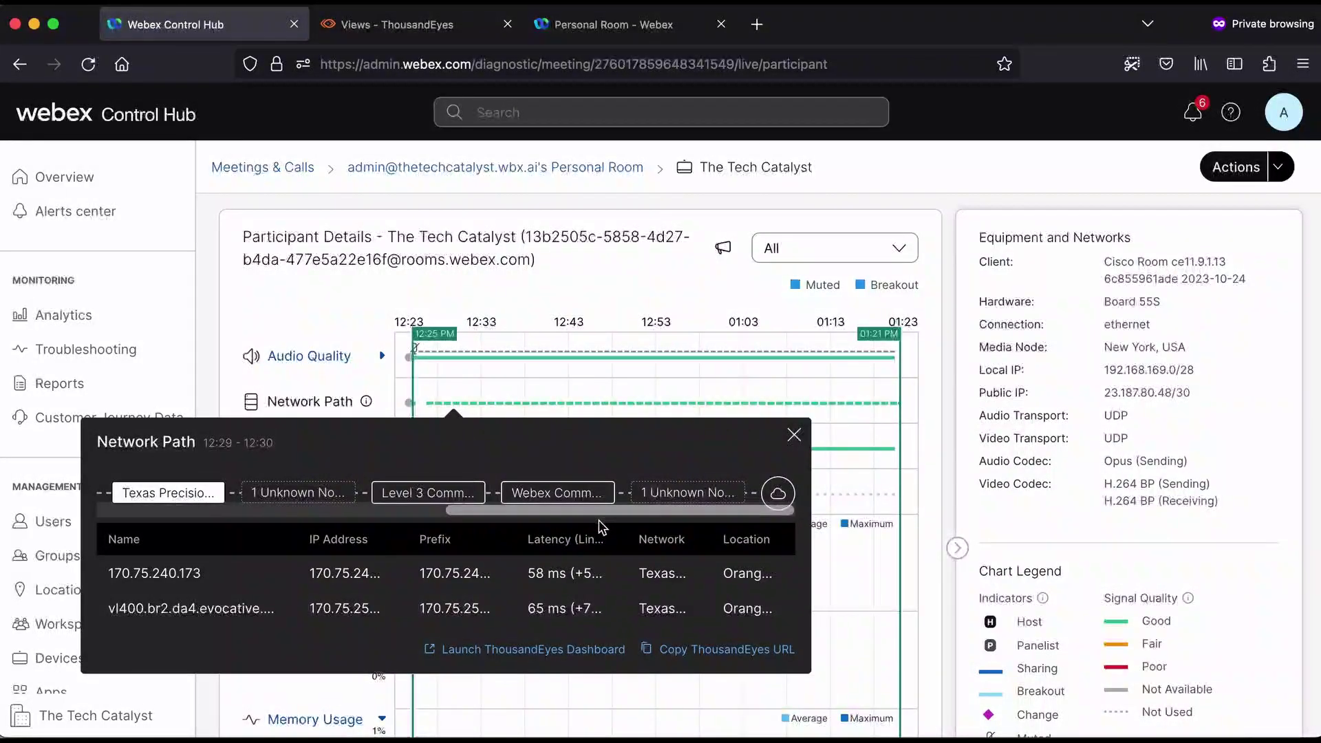
left_click(563, 496)
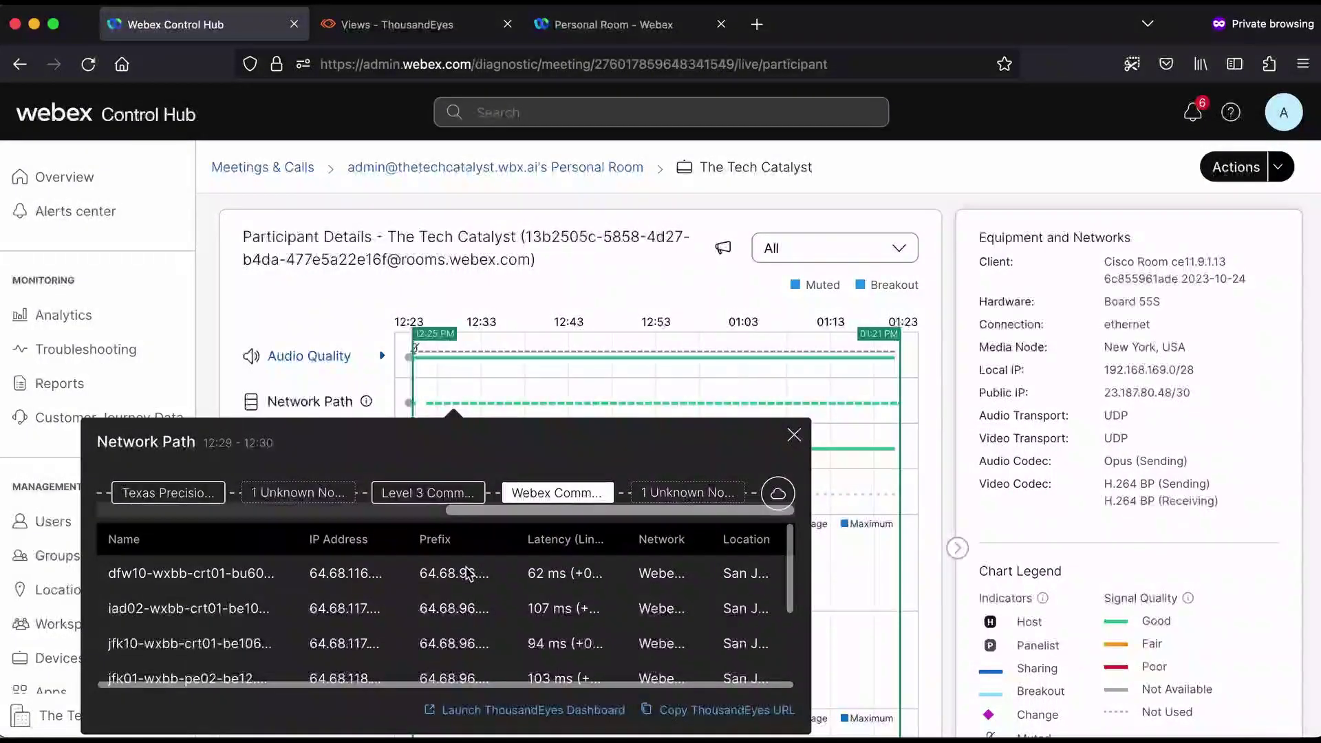
scroll(388, 591, "down", 3)
scroll(390, 593, "up", 5)
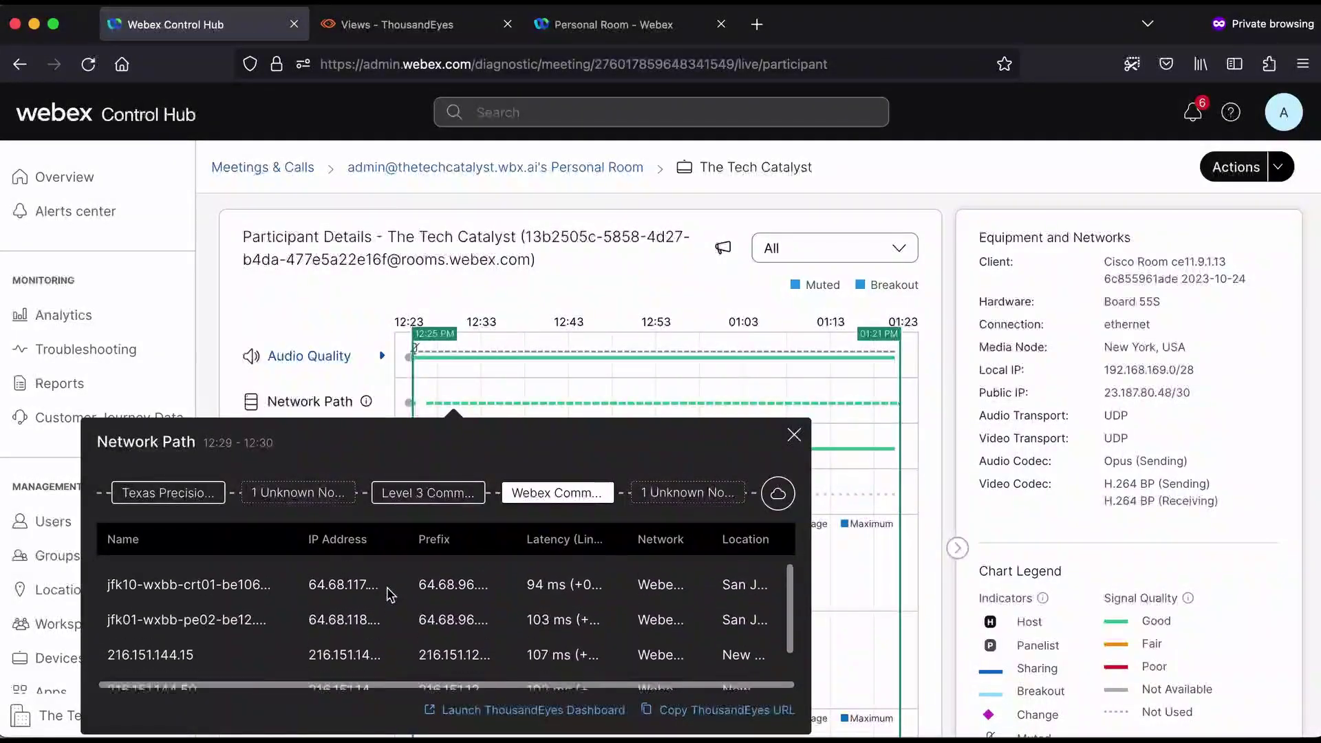
scroll(390, 593, "right", 1)
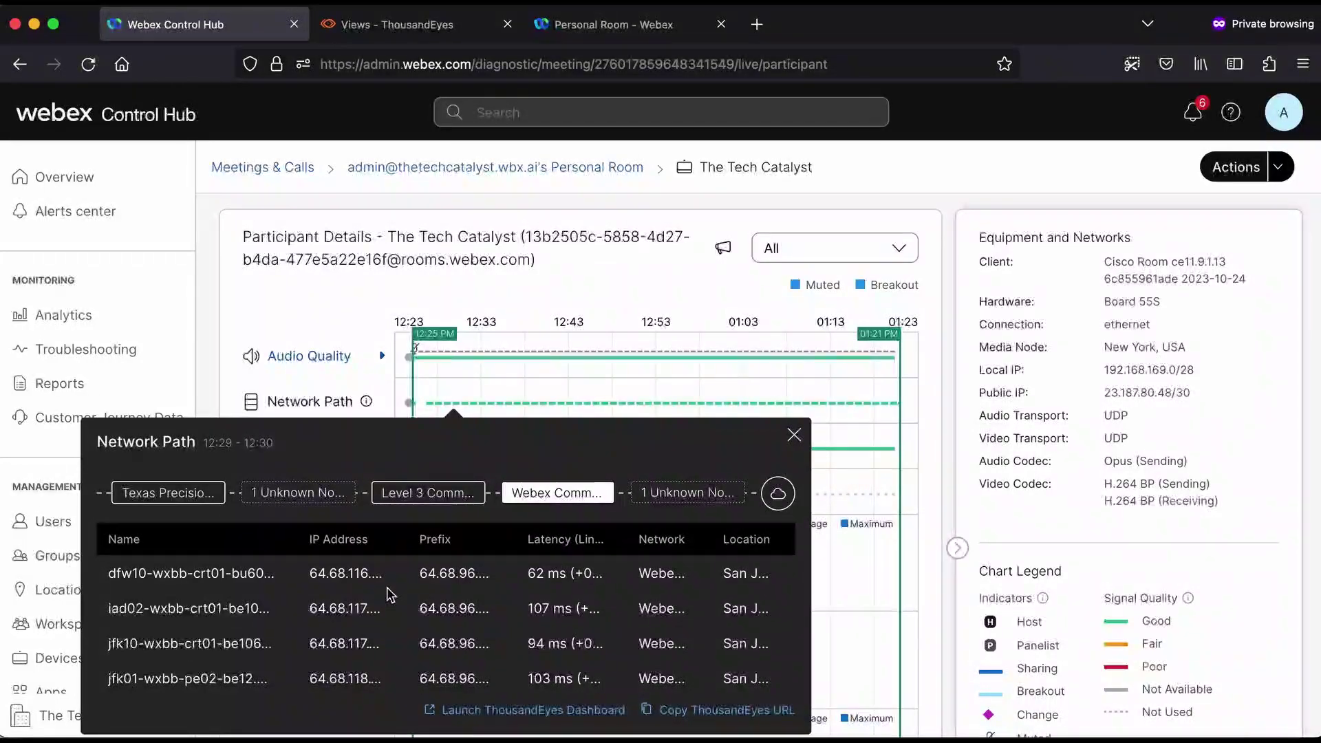
left_click(778, 494)
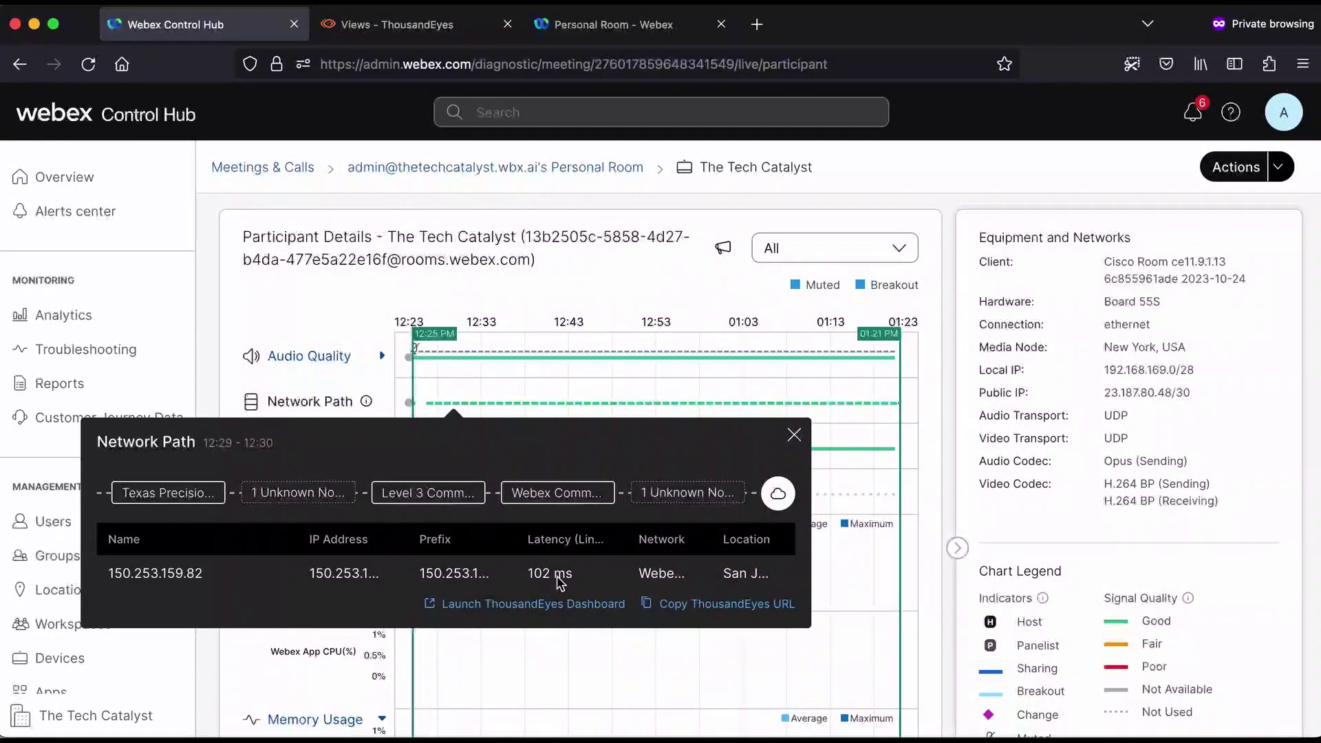
scroll(654, 574, "down", 1)
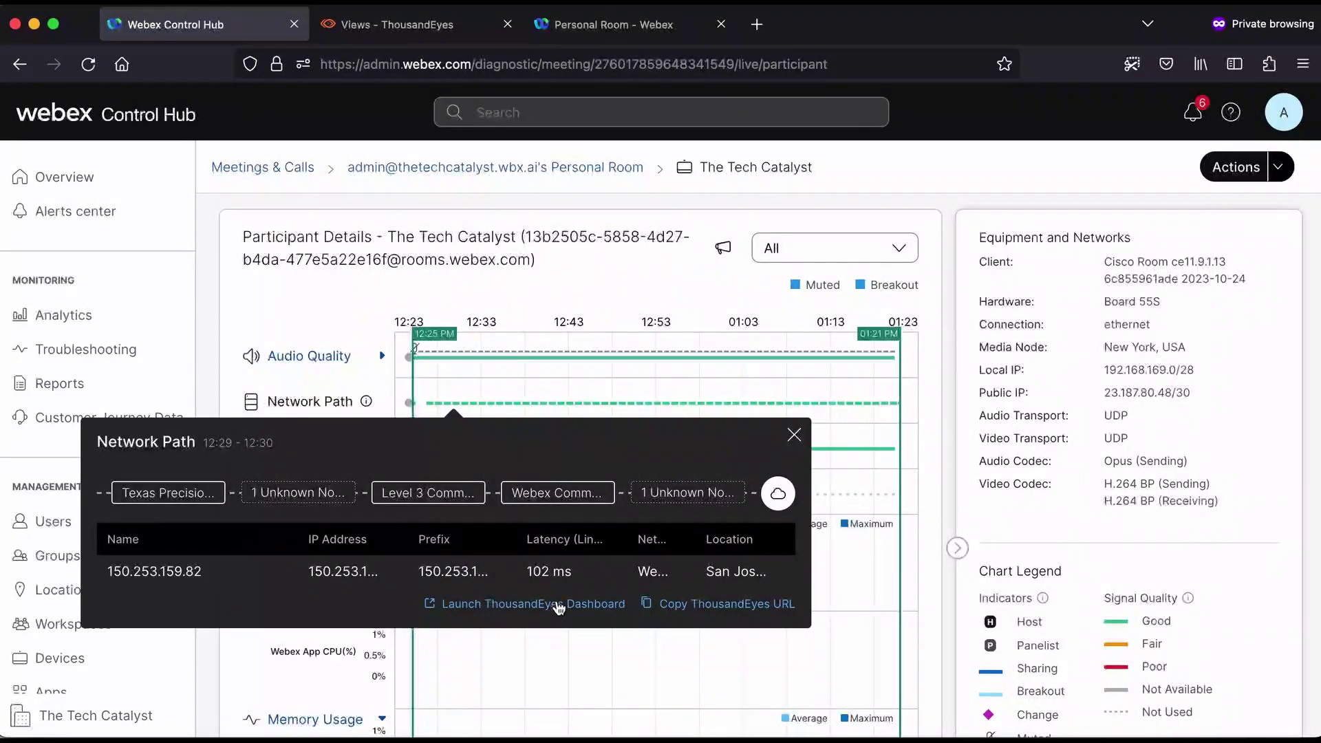
- Launch the ThousandEyes dashboard for the Webex Board agent's latency and path visualization
left_click(552, 609)
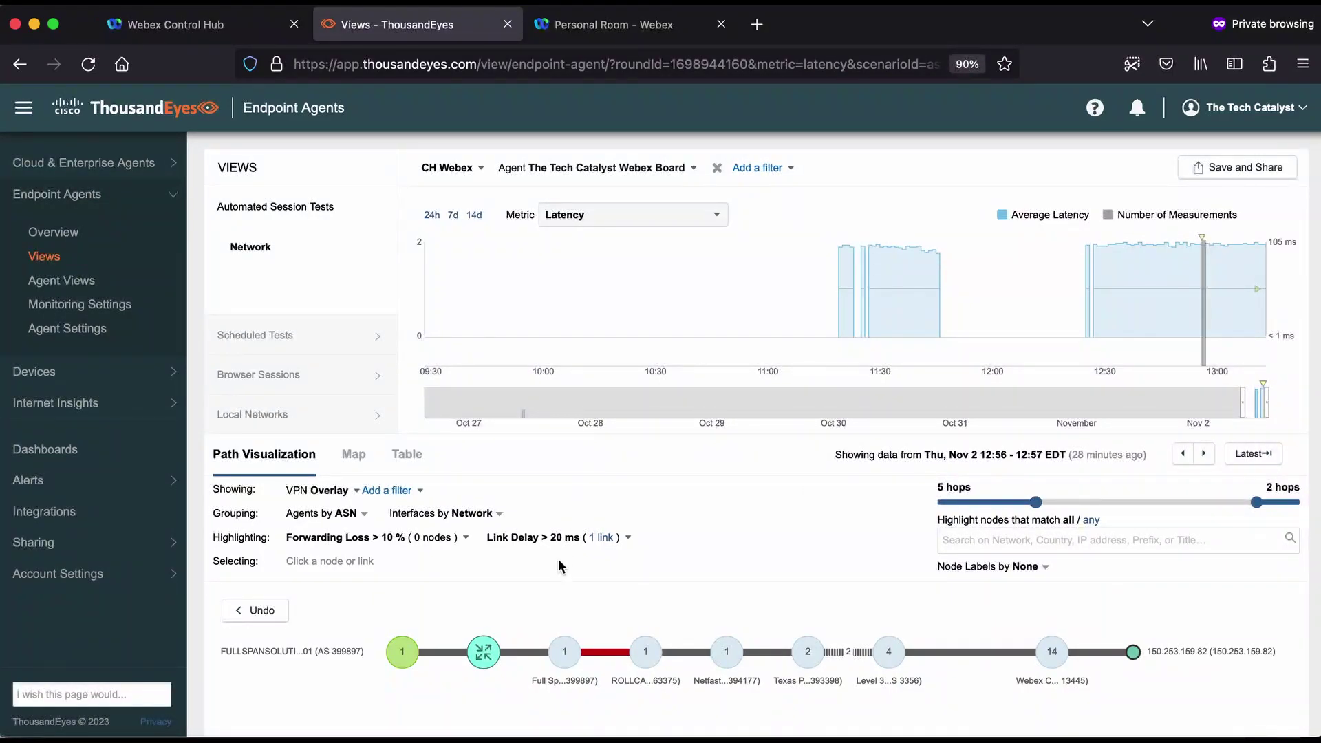
mouse_move(468, 663)
mouse_move(560, 666)
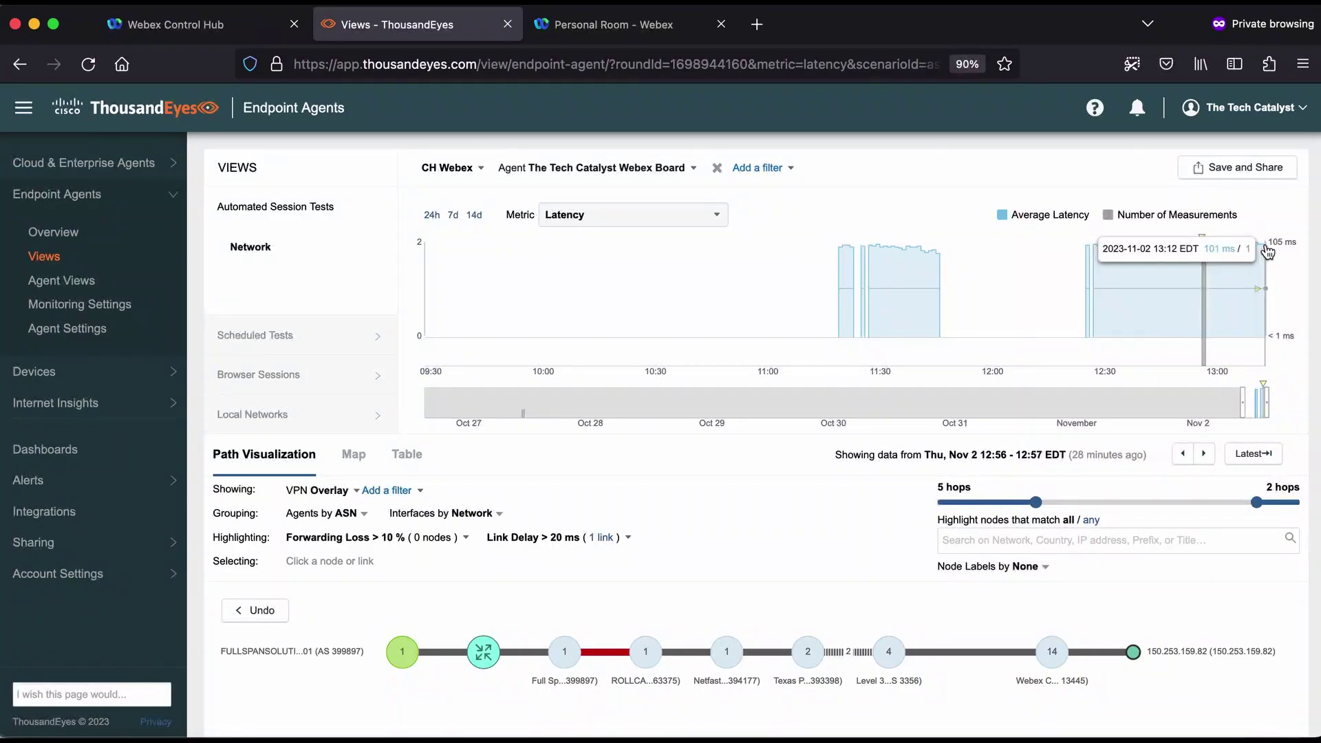
- Chart the agent's jitter briefly, then switch the metric to CPU Load
left_click(709, 216)
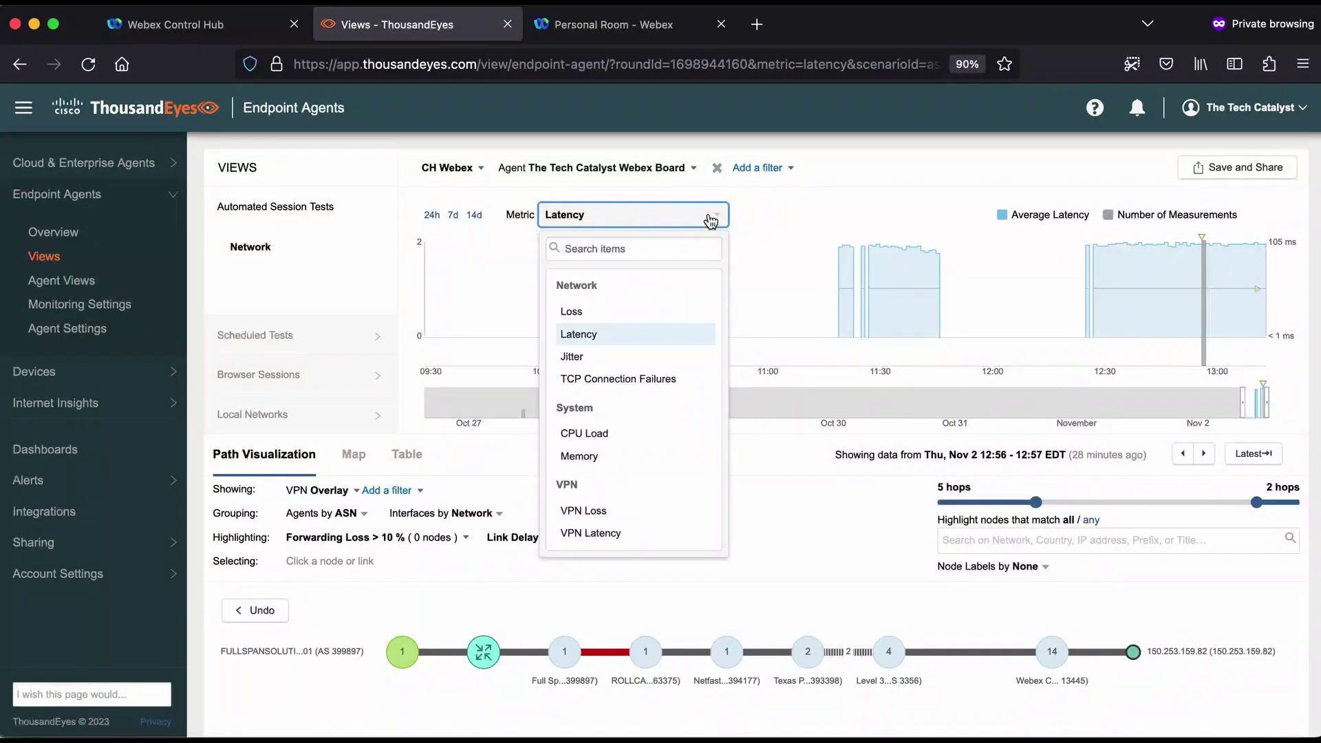
left_click(614, 356)
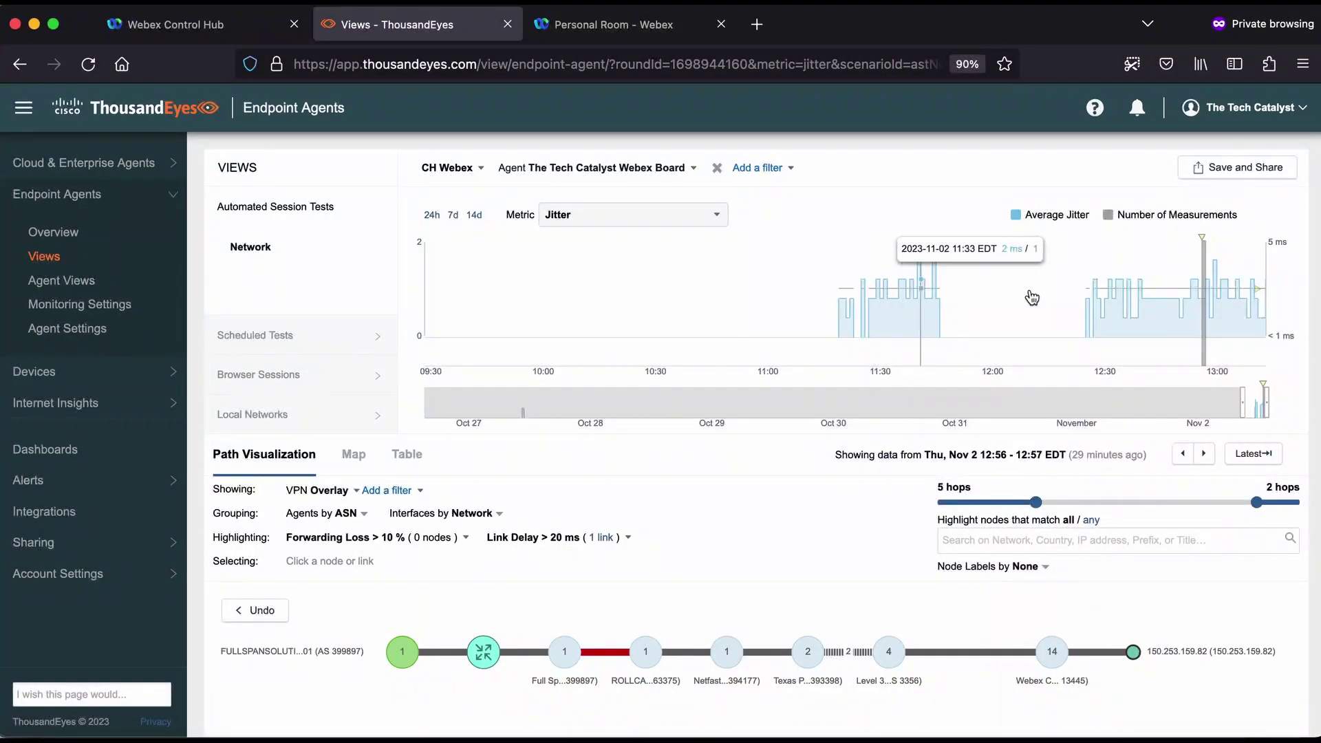
left_click(717, 219)
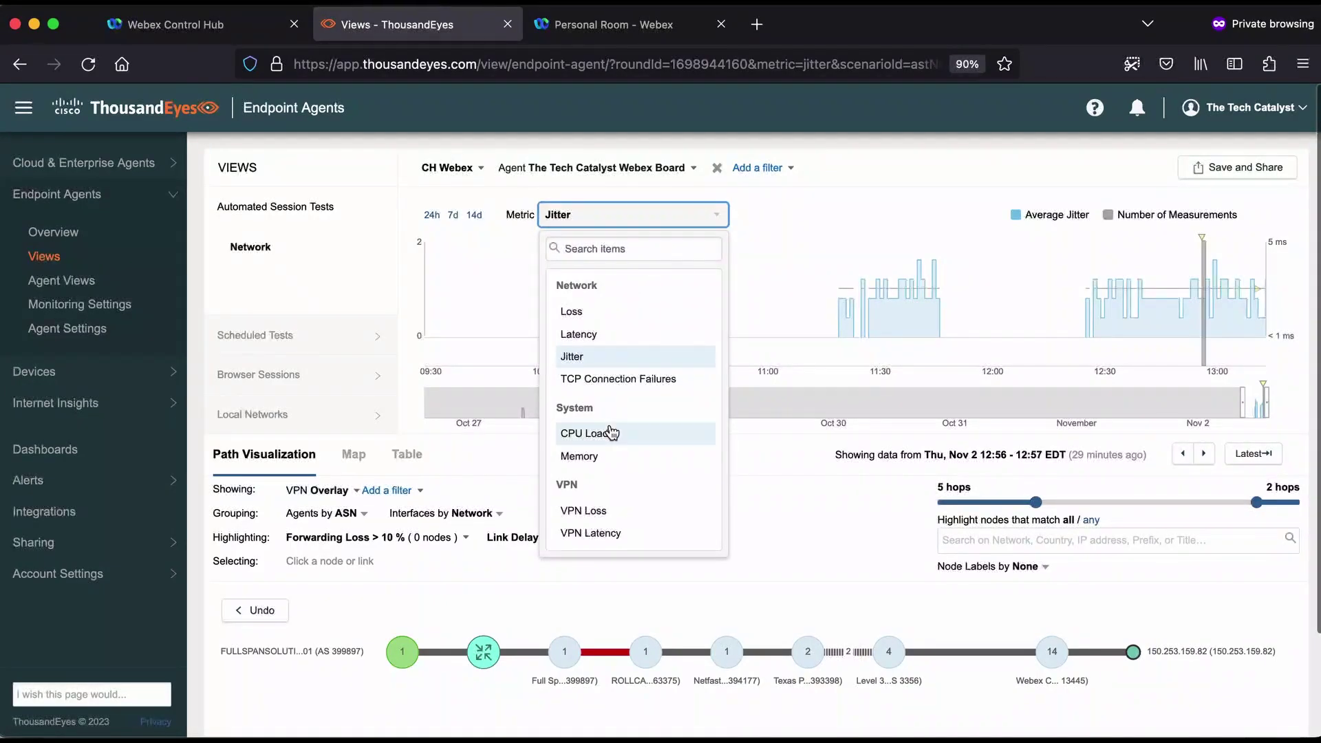
scroll(612, 432, "down", 2)
scroll(611, 432, "up", 2)
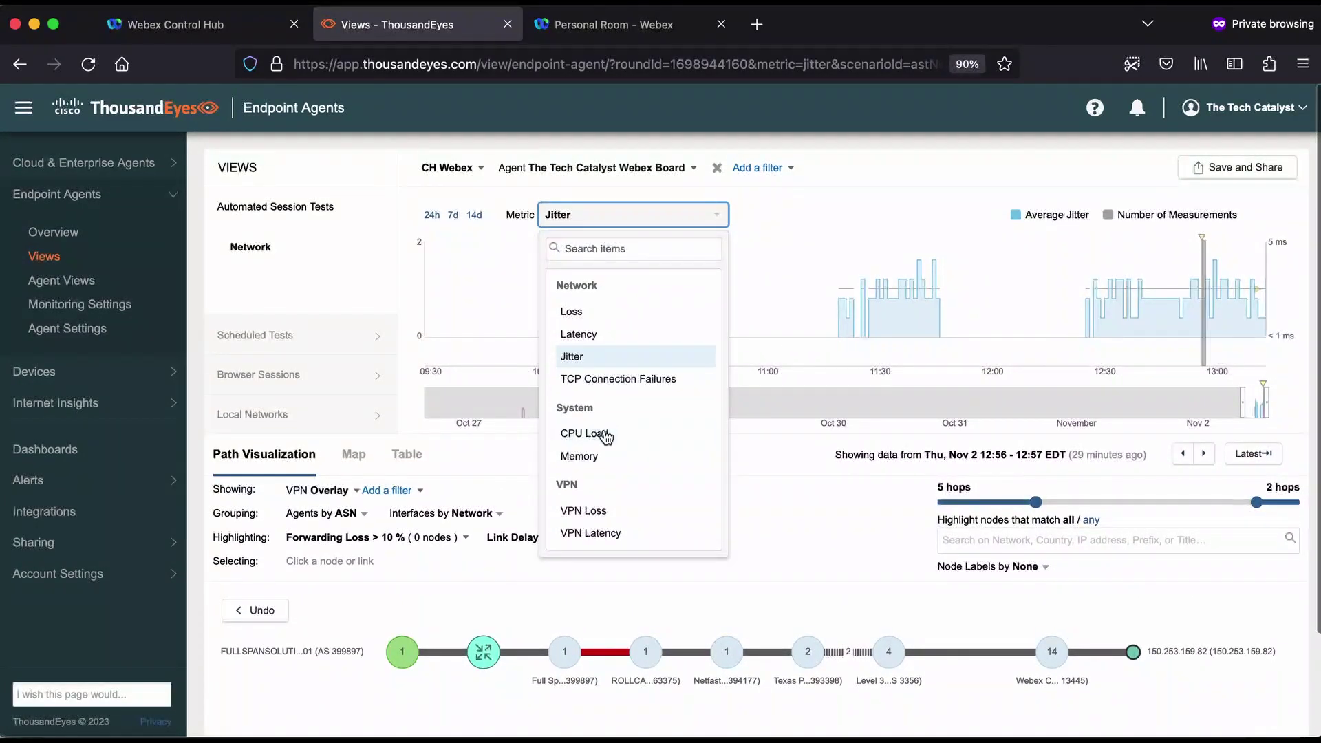
left_click(606, 434)
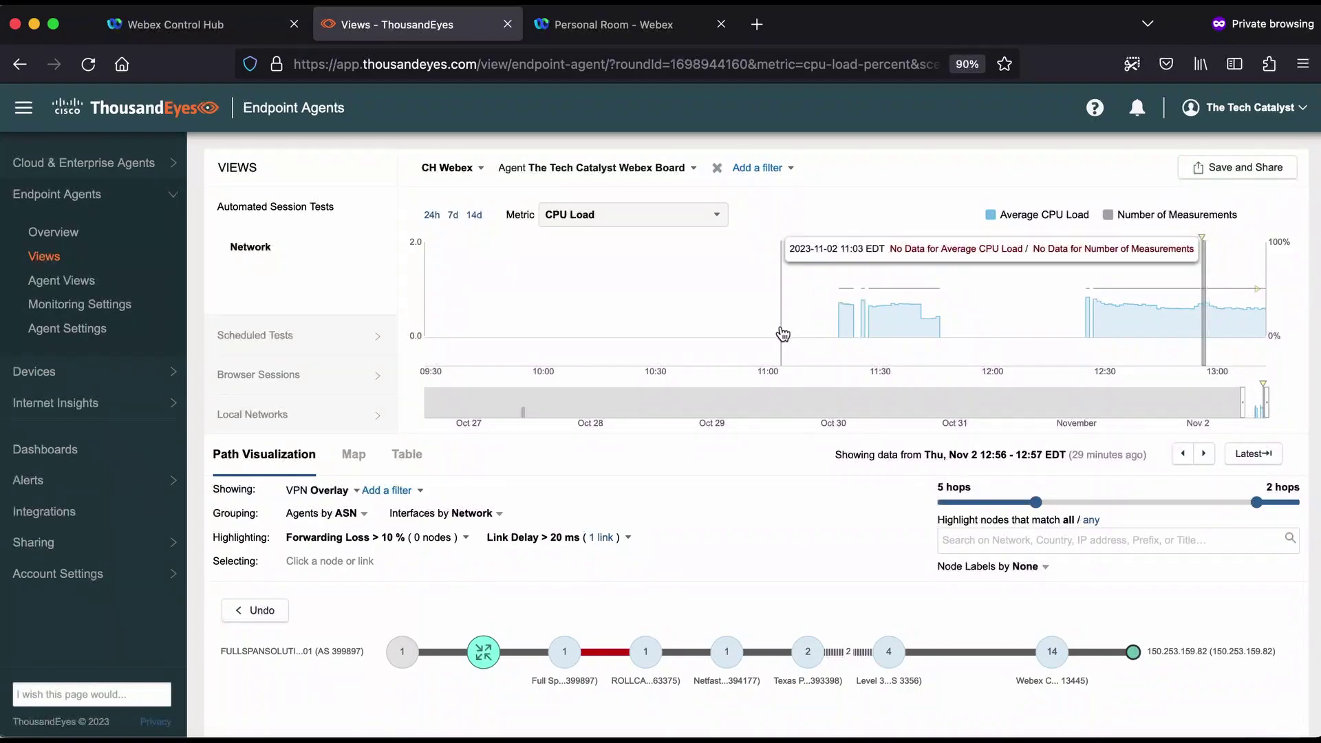
scroll(662, 535, "down", 2)
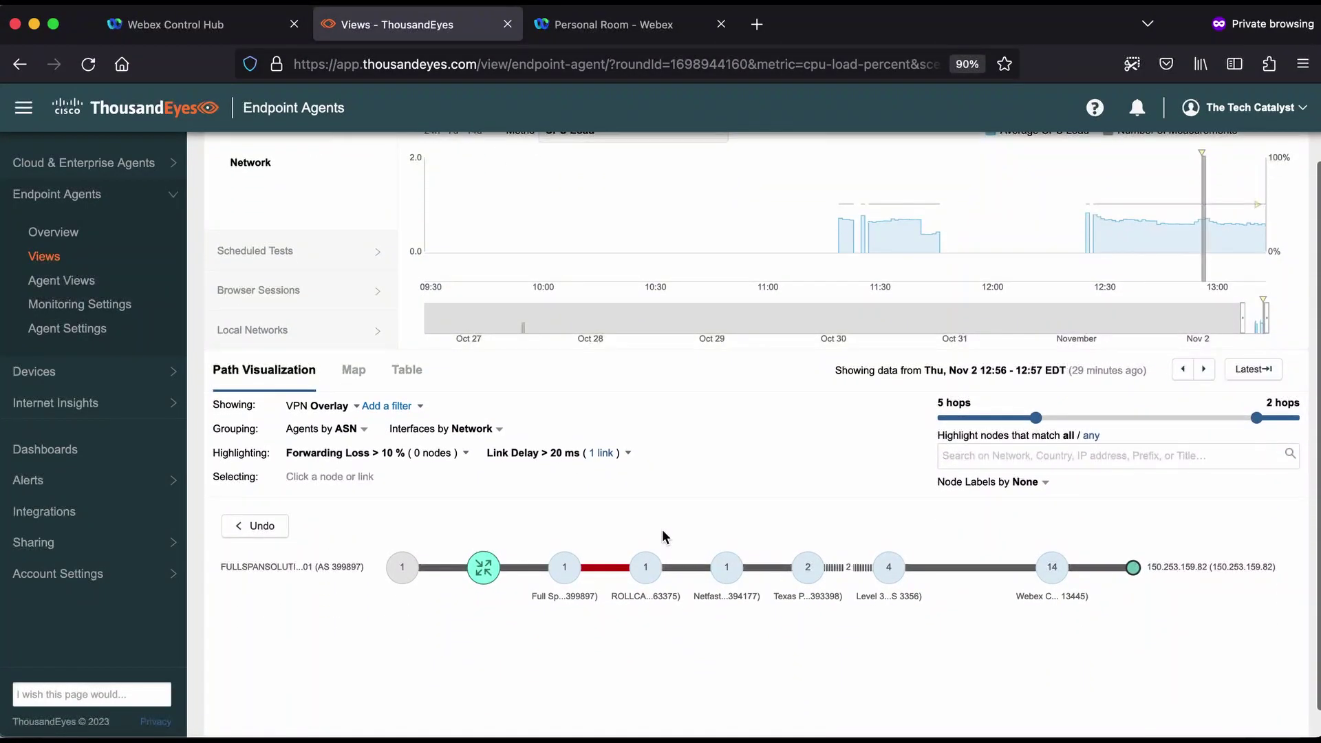
mouse_move(483, 577)
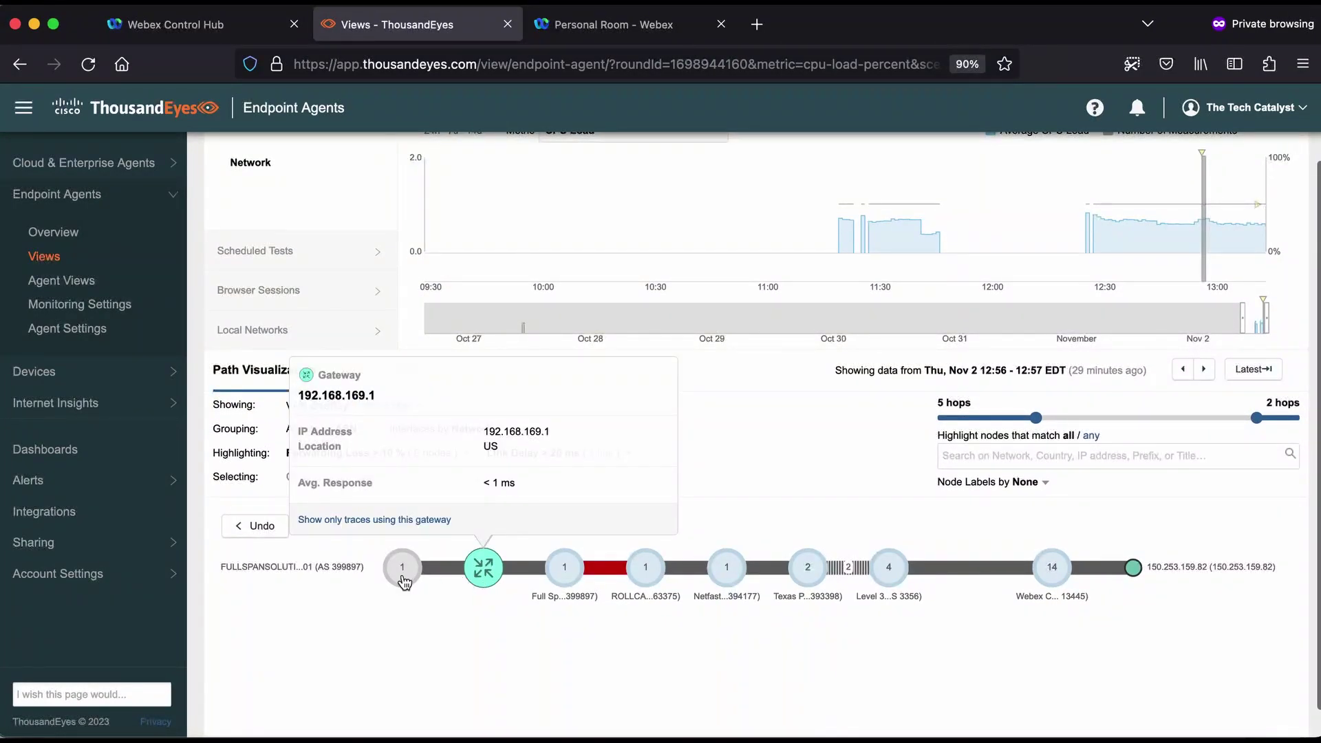
mouse_move(404, 582)
mouse_move(564, 576)
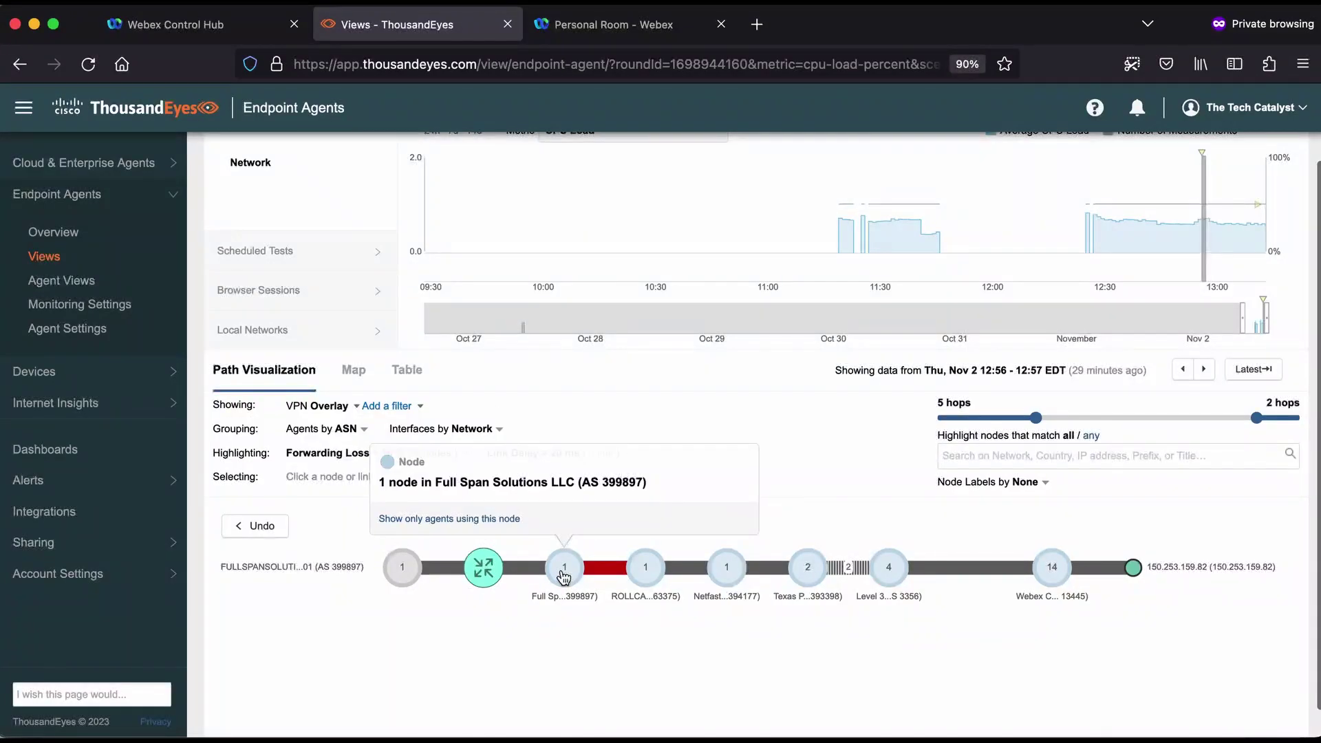
mouse_move(639, 577)
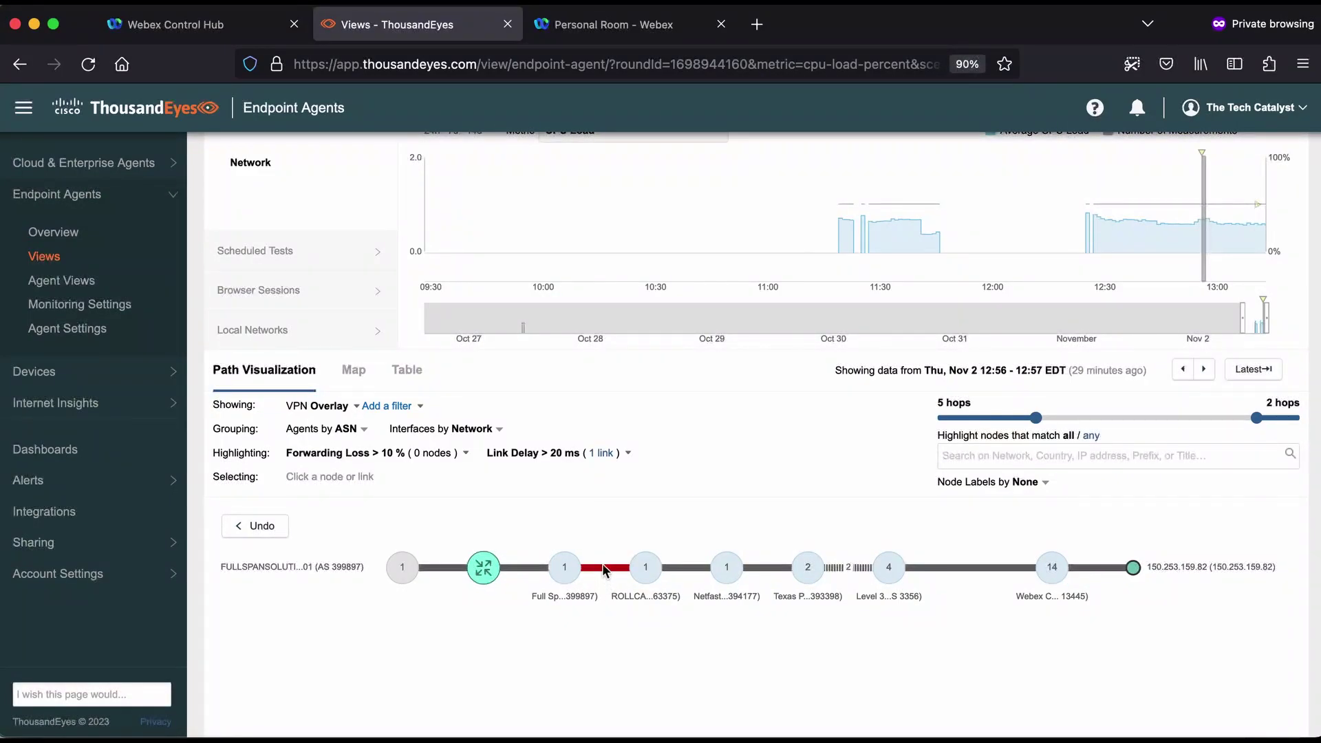
- Select the single high-delay link and raise the link delay threshold to 70 ms
left_click(612, 454)
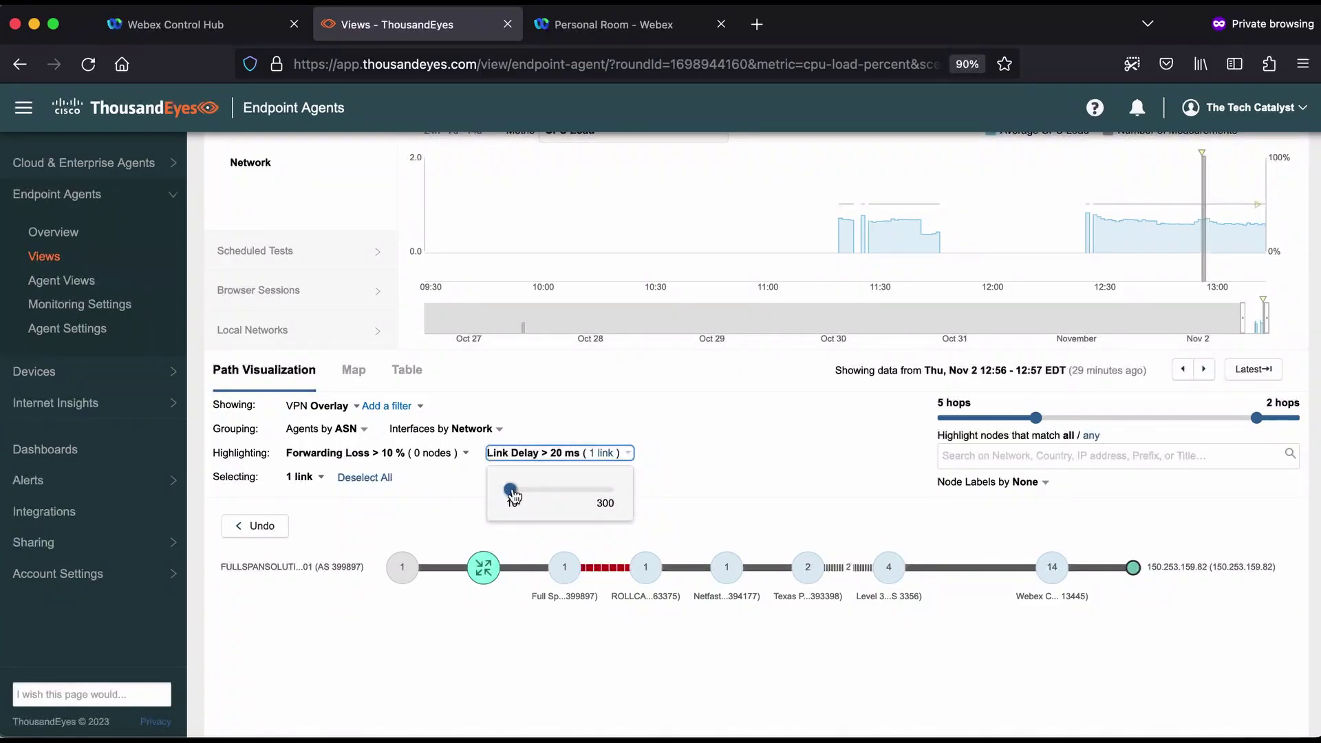
mouse_move(510, 491)
left_mouse_down()
mouse_move(527, 492)
mouse_move(514, 495)
left_mouse_up()
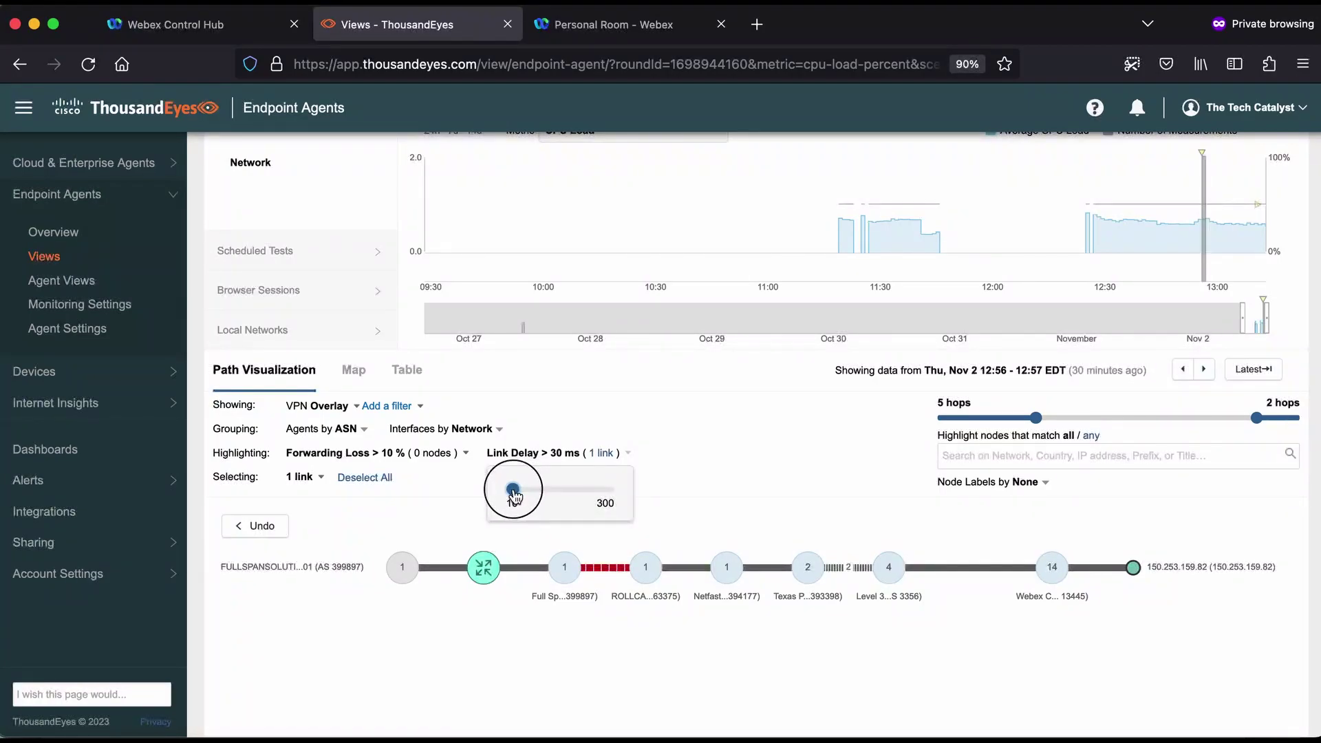
left_click(687, 467)
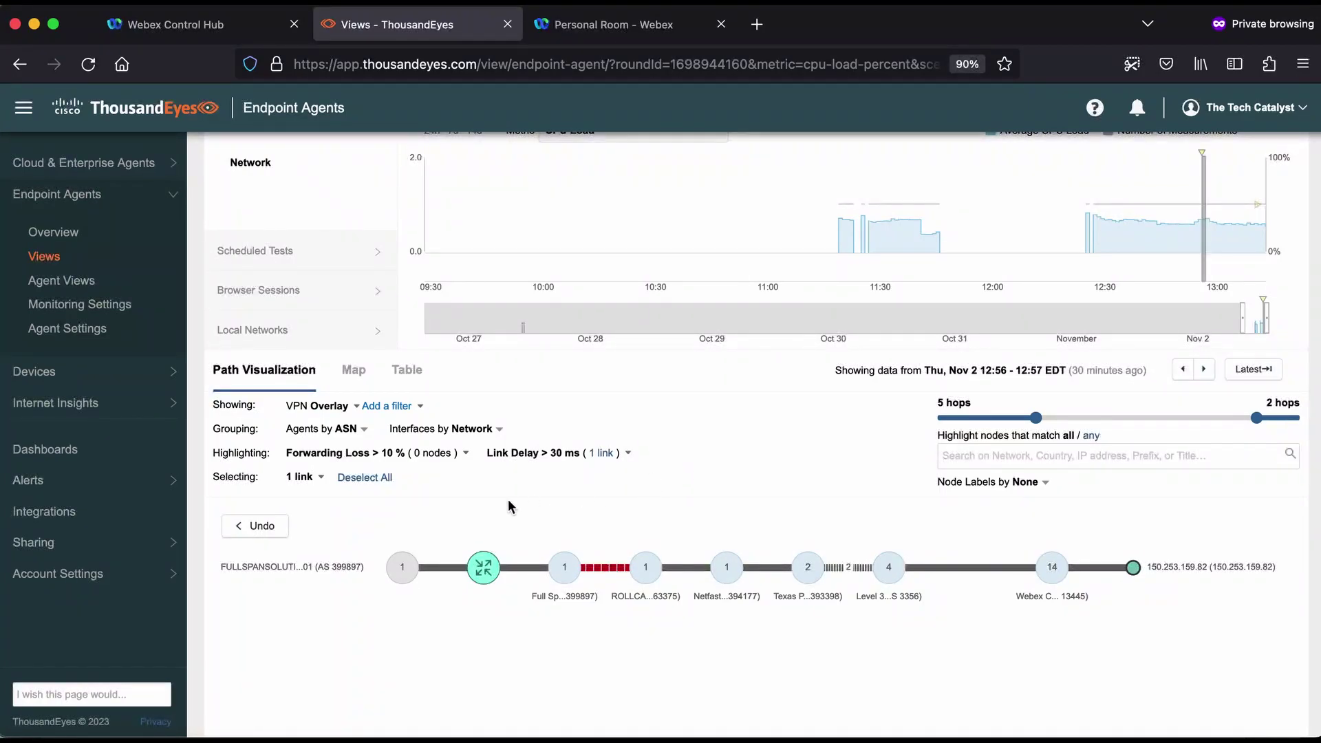
left_click(600, 455)
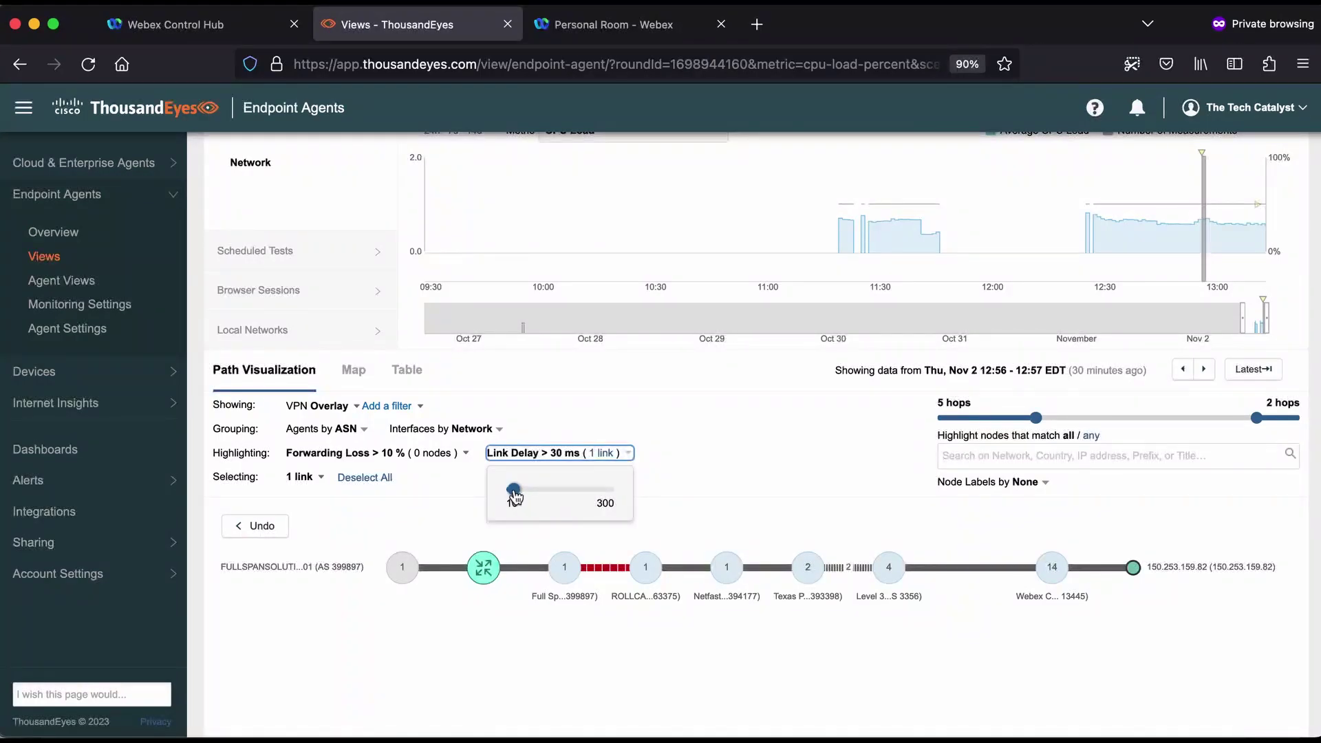
left_click_drag(514, 491, 532, 495)
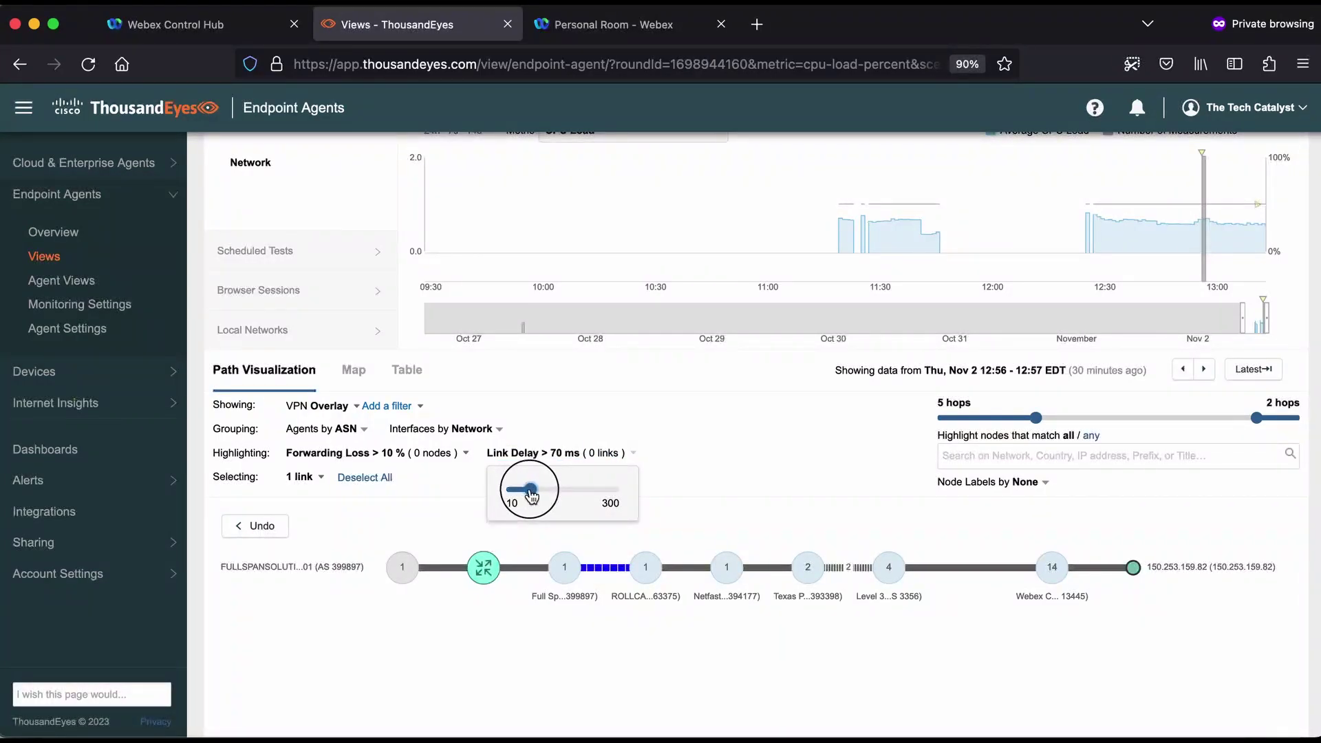
left_click(719, 501)
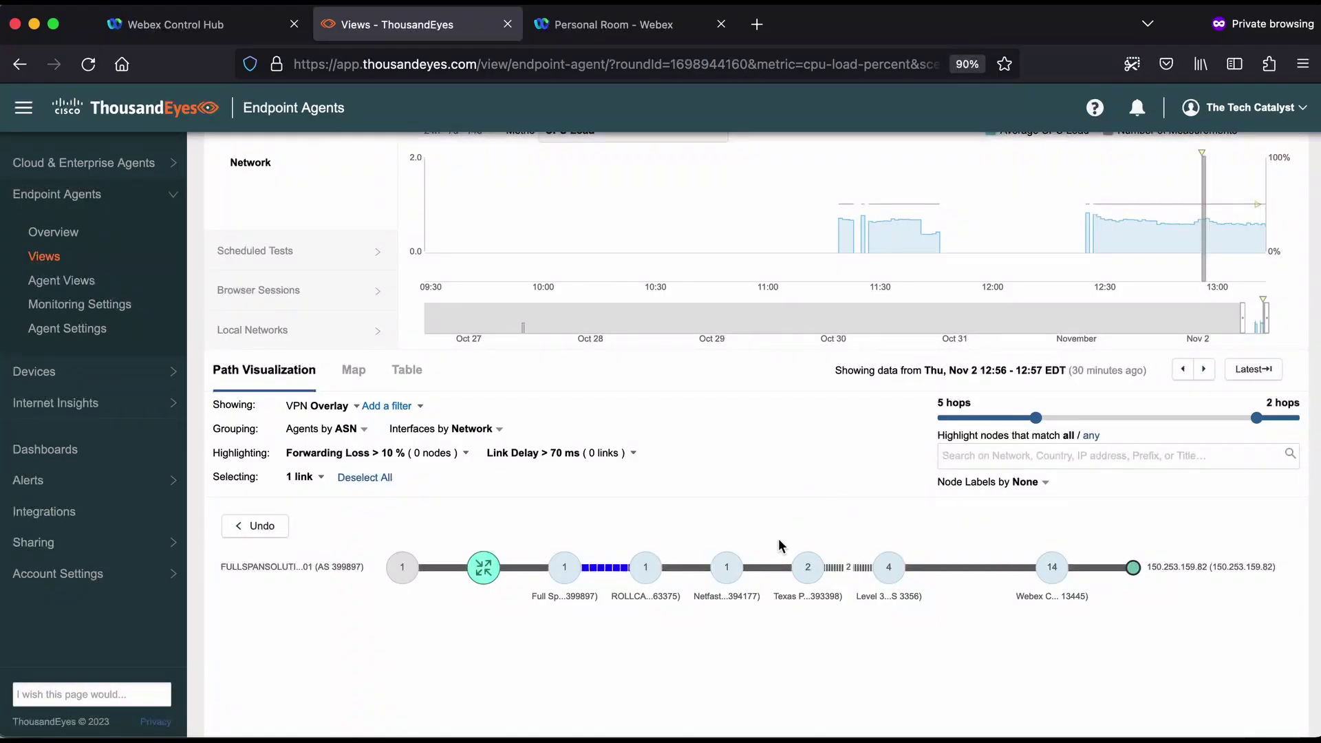
- Check the Level 3 node group details, then lower the link delay threshold back to 20 ms
left_click(888, 567)
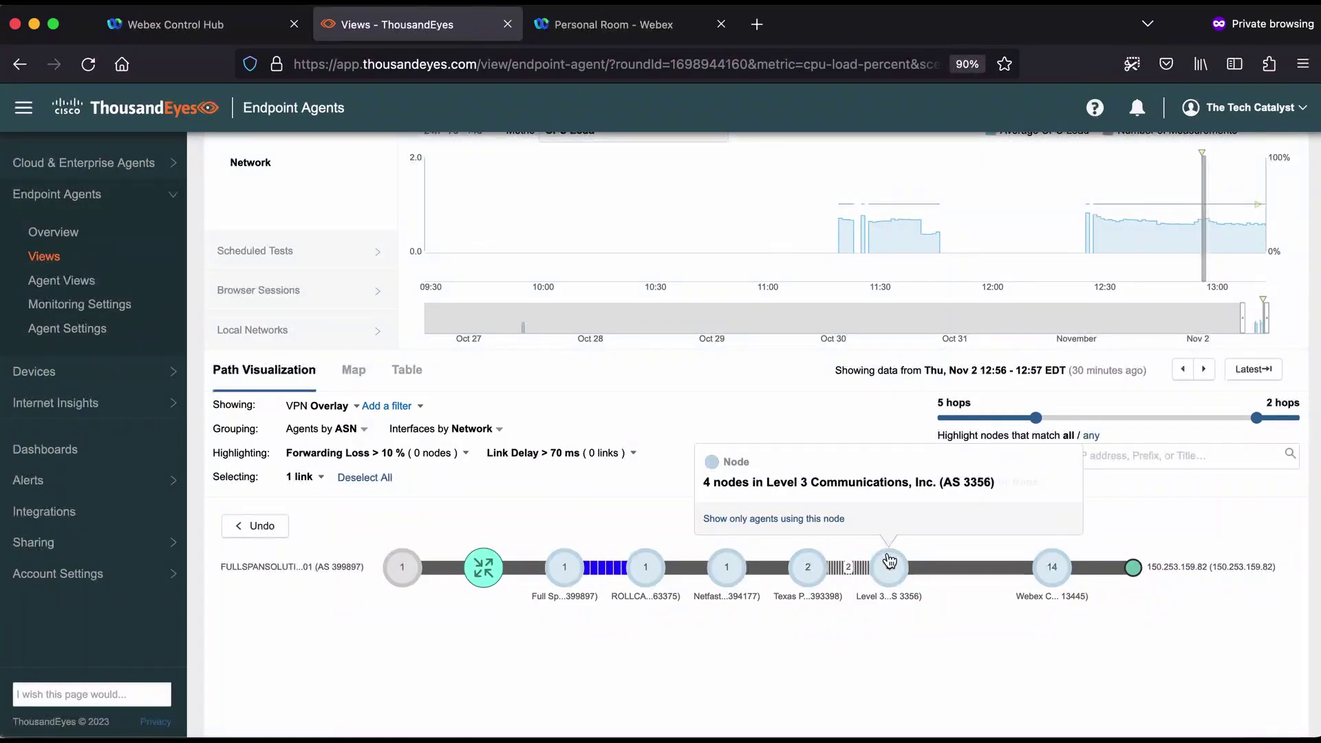
left_click(589, 481)
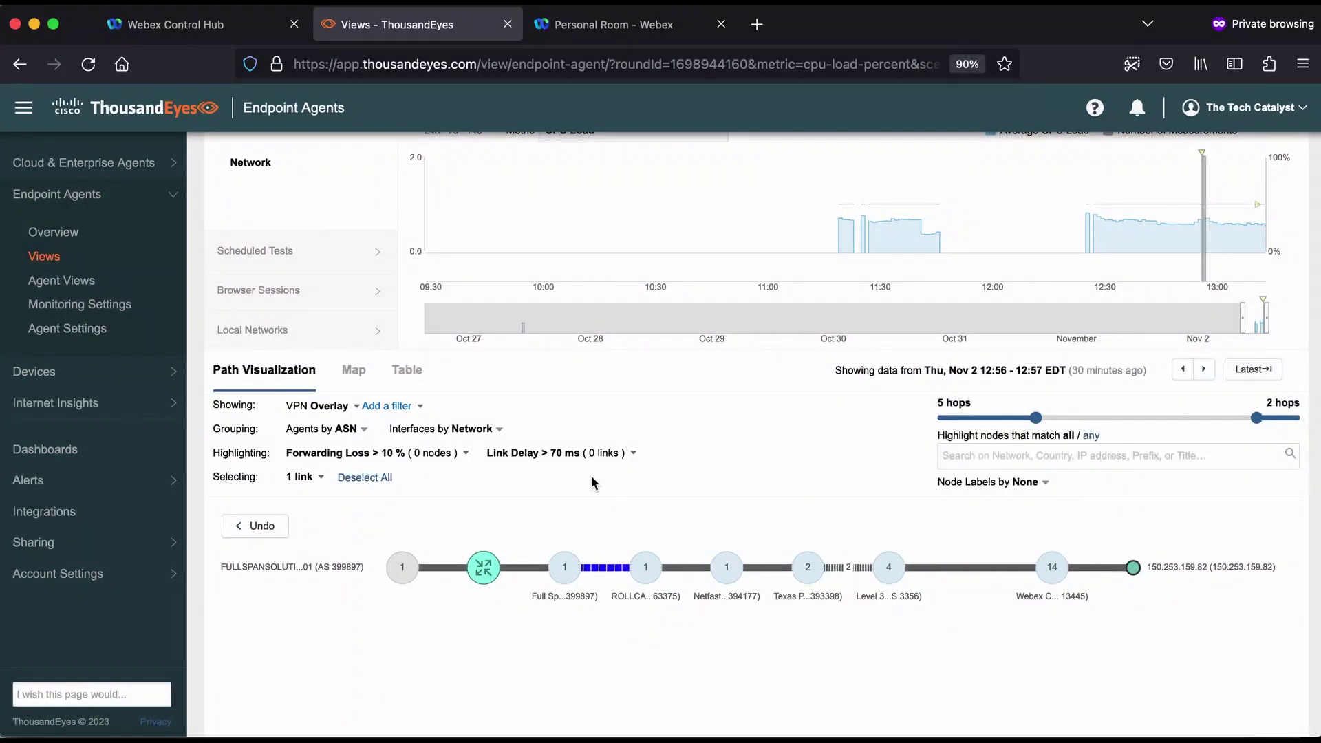
left_click(634, 454)
left_click_drag(531, 493, 509, 494)
- Set the hop range to 2–10 hops, bringing back Netfast, Texas and an Unknown hop
mouse_move(610, 577)
left_click_drag(1039, 420, 981, 418)
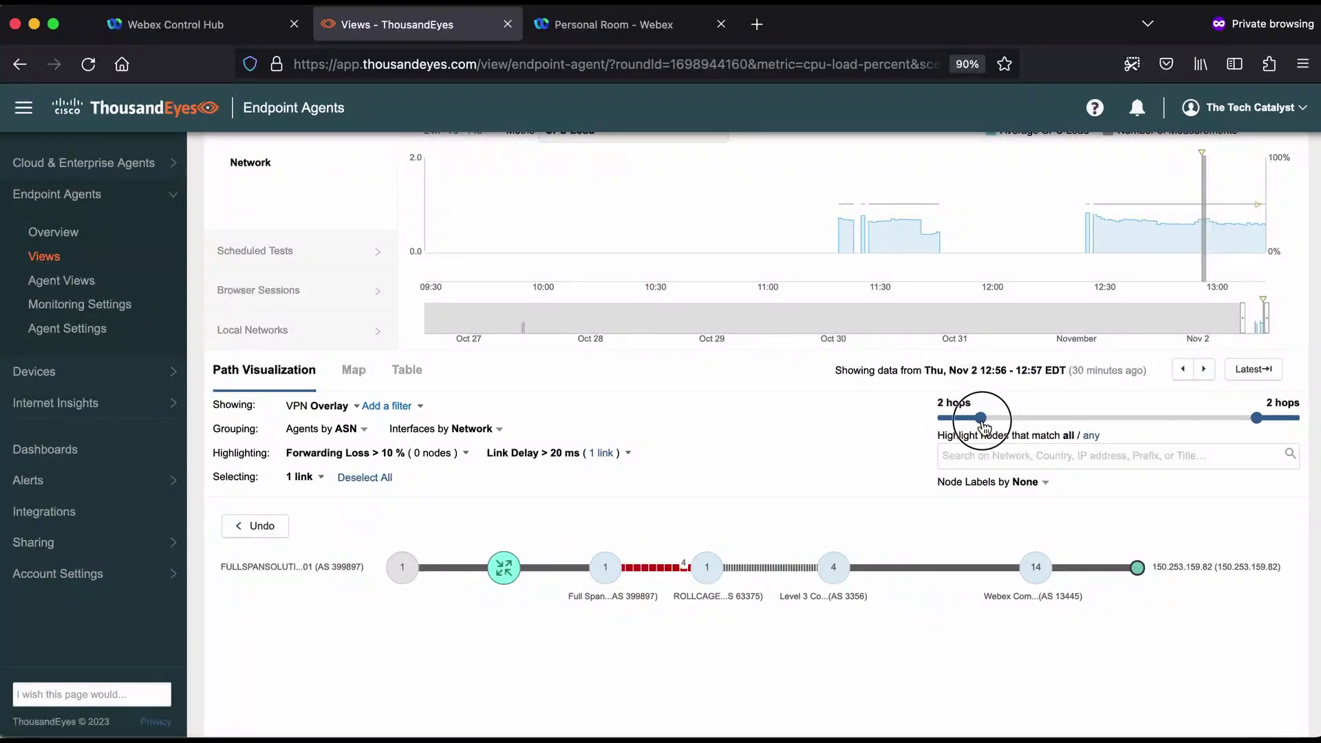
left_click_drag(1262, 425, 1101, 432)
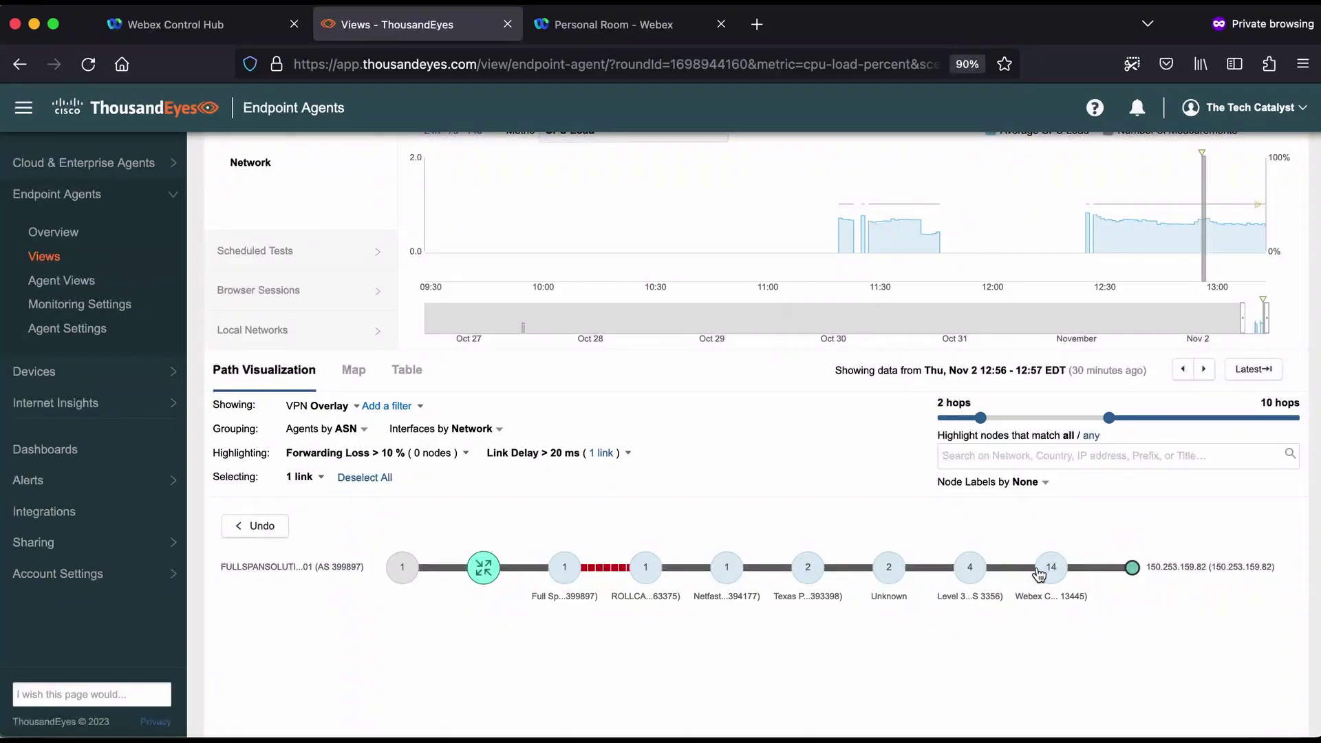
- Expand the Webex node into parallel paths and read the MPLS link's source and destination hostnames
mouse_move(983, 573)
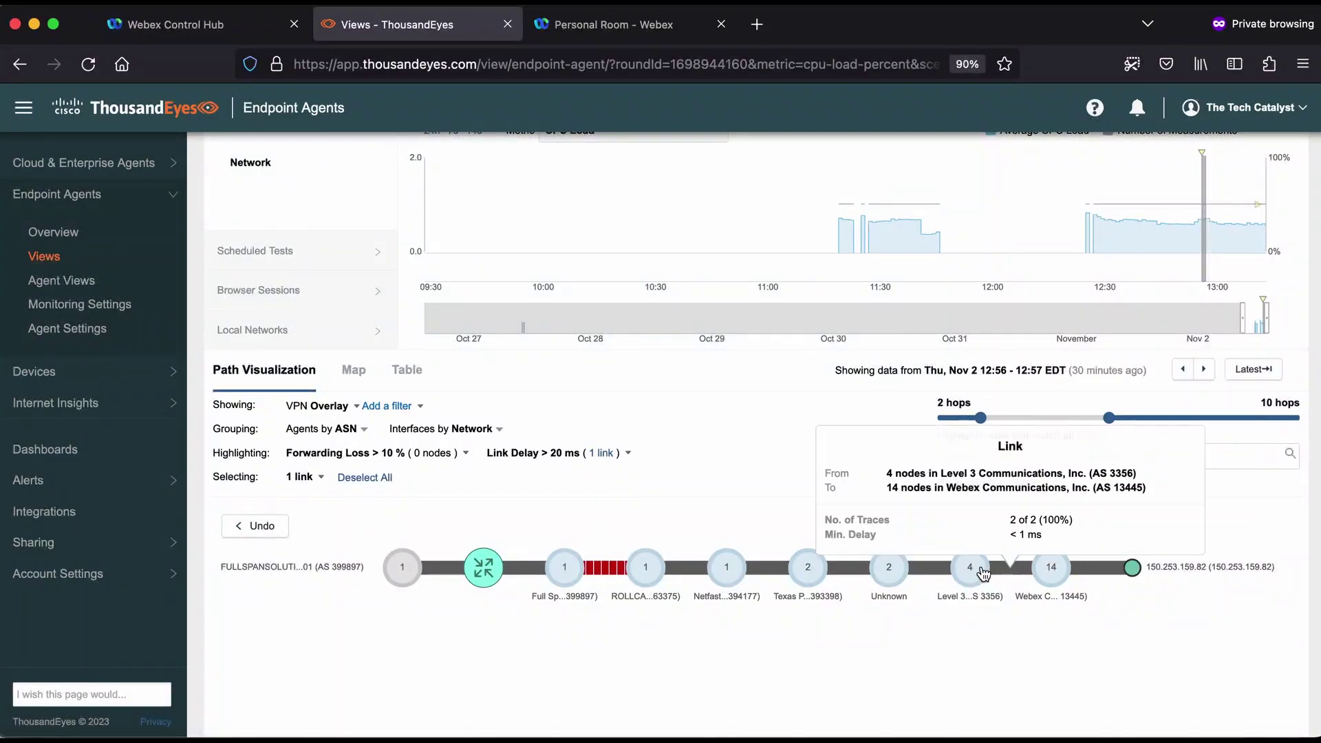
left_click(1047, 566)
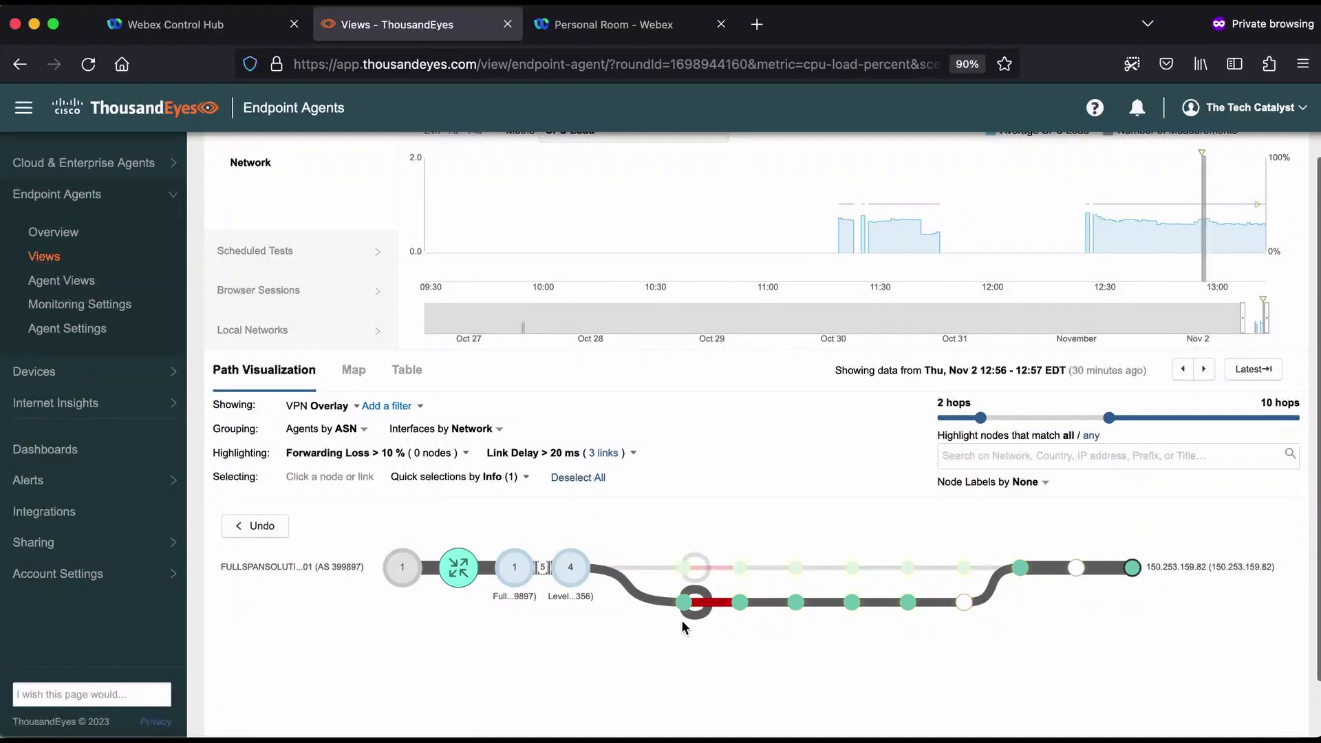
mouse_move(691, 572)
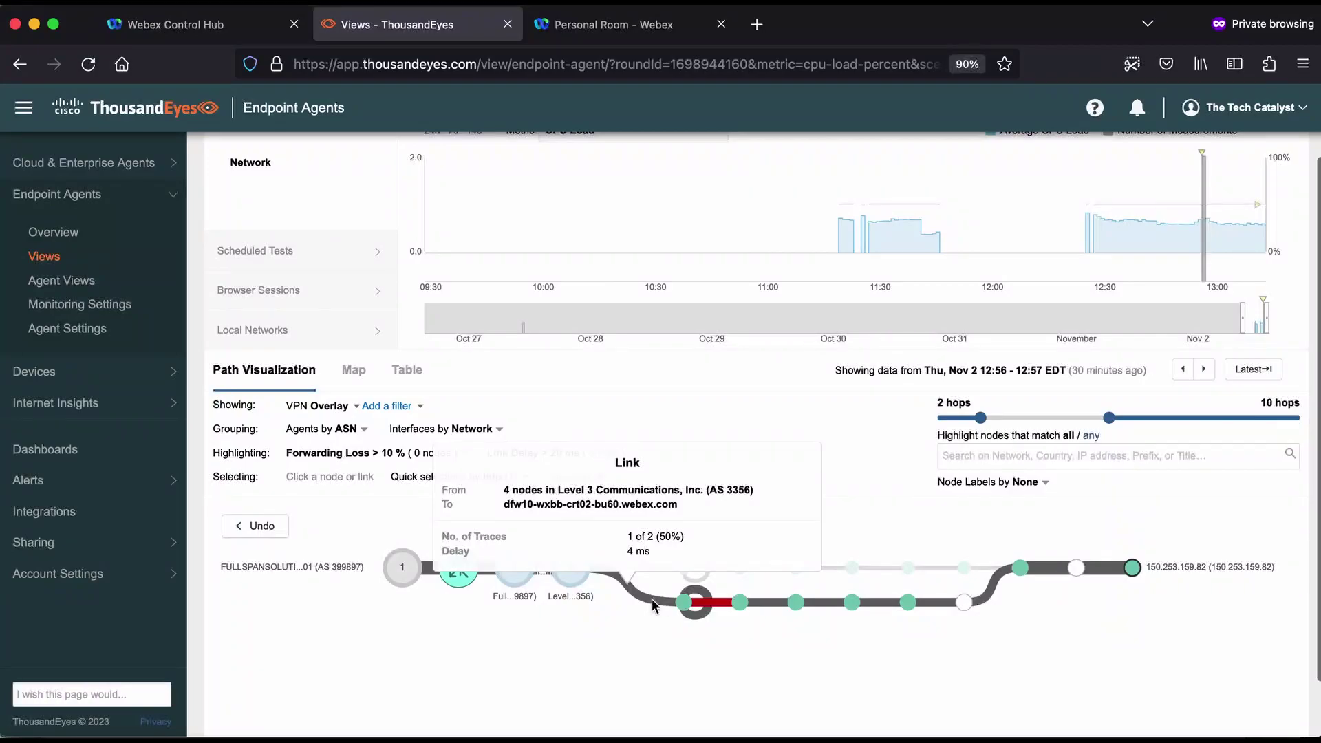
mouse_move(706, 608)
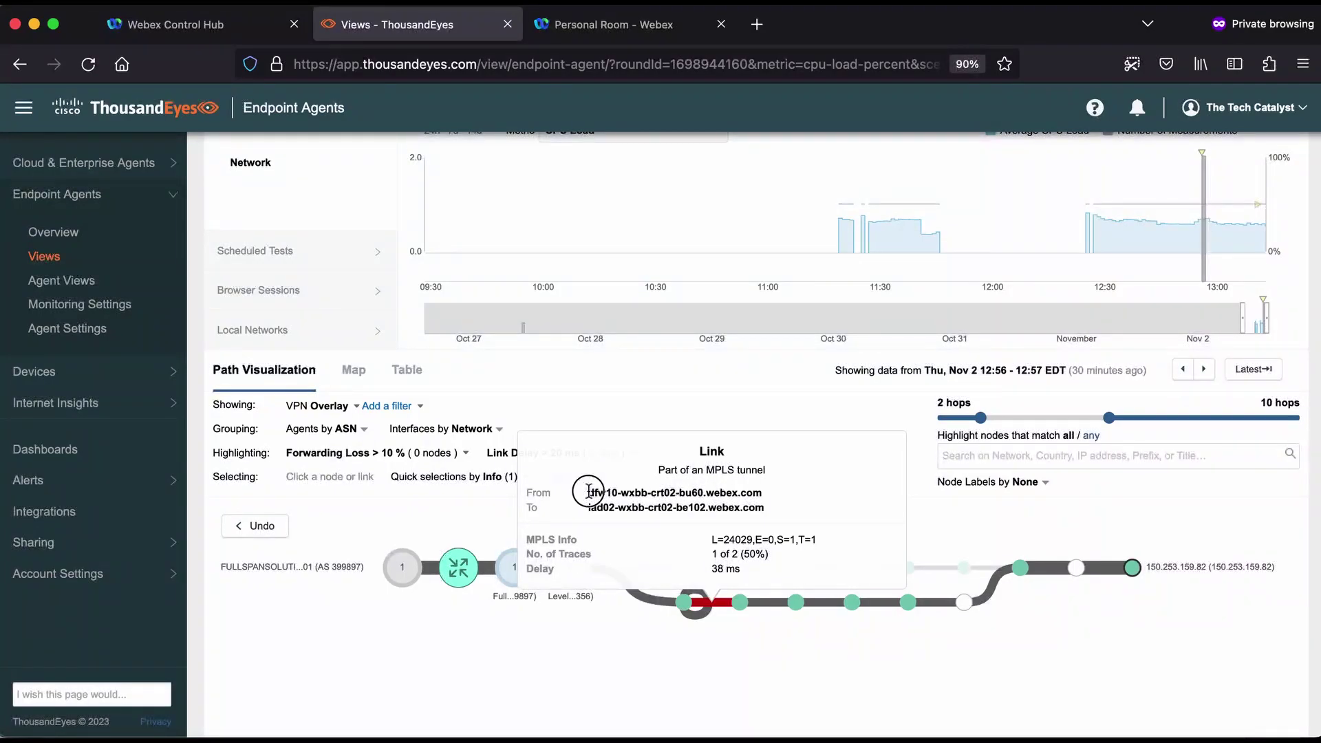
left_click_drag(589, 491, 713, 493)
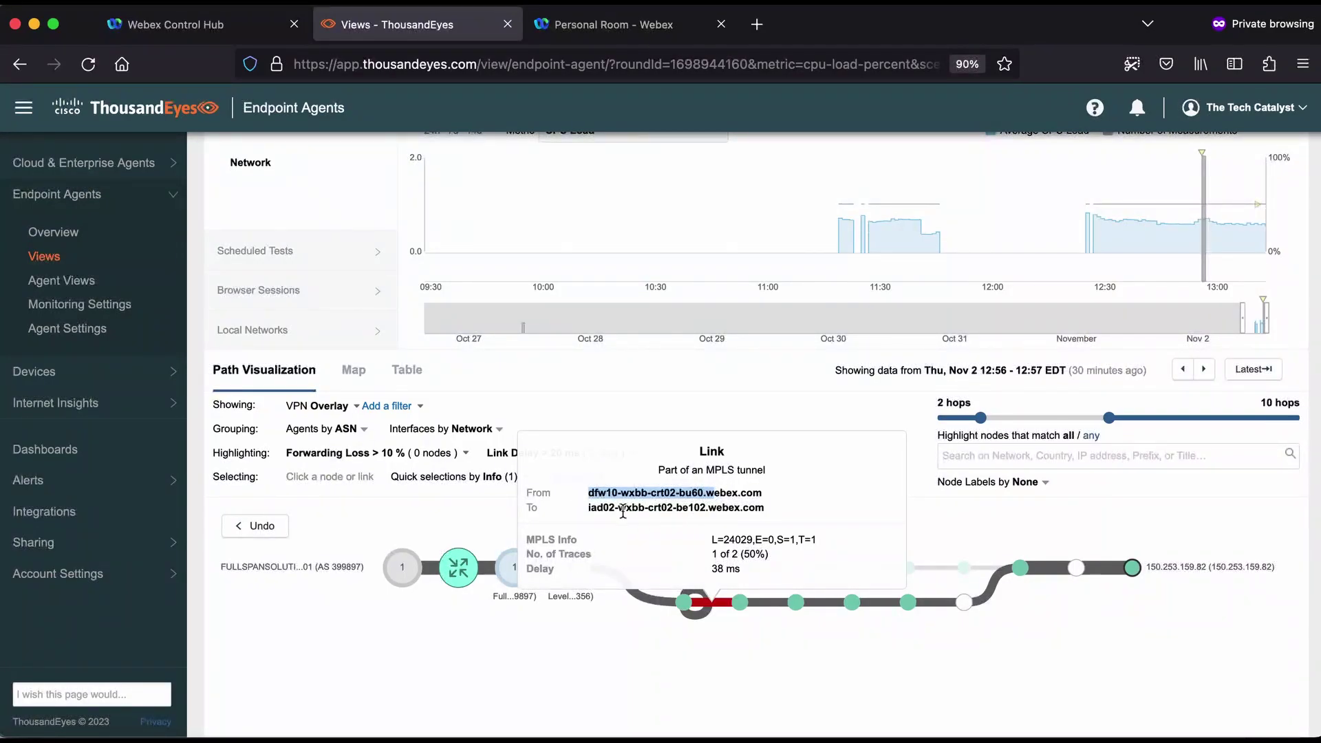
left_click_drag(589, 508, 721, 502)
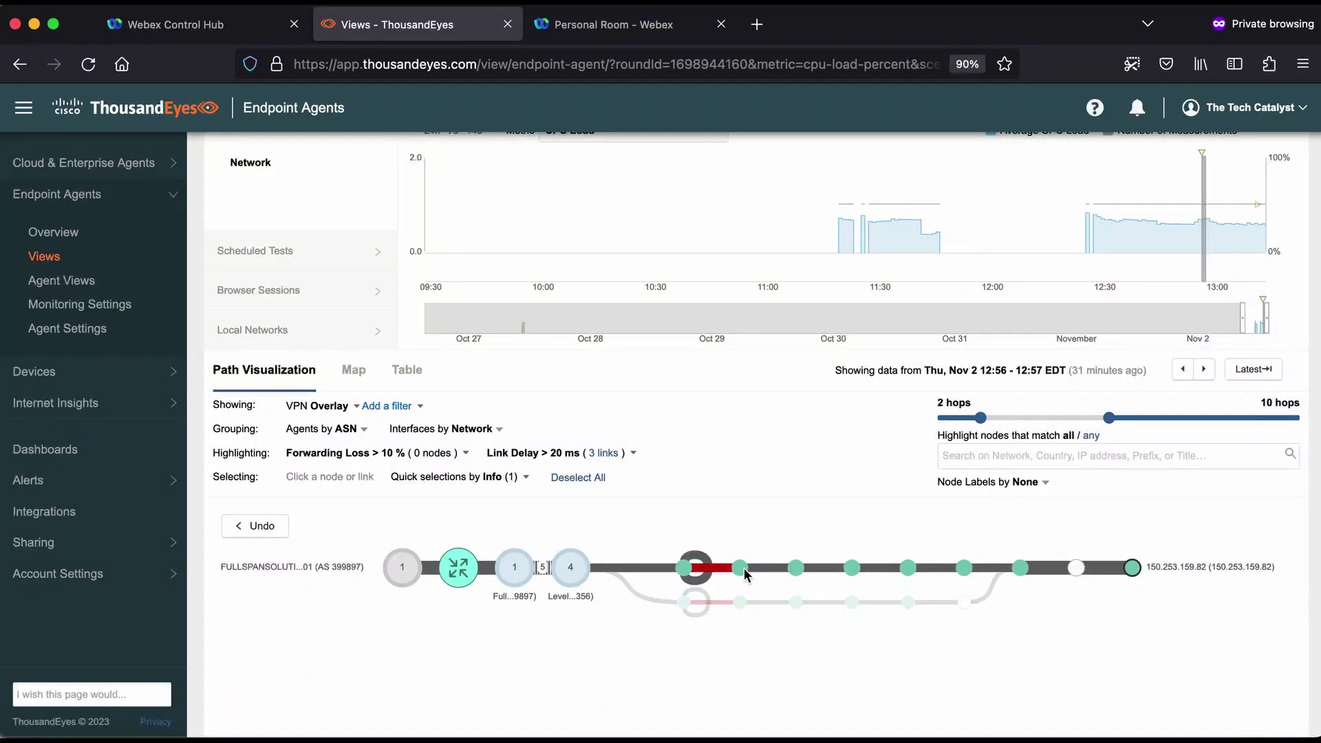
- Raise the link delay threshold to 40 ms, leaving one link flagged
left_click(632, 452)
left_click_drag(510, 489, 521, 494)
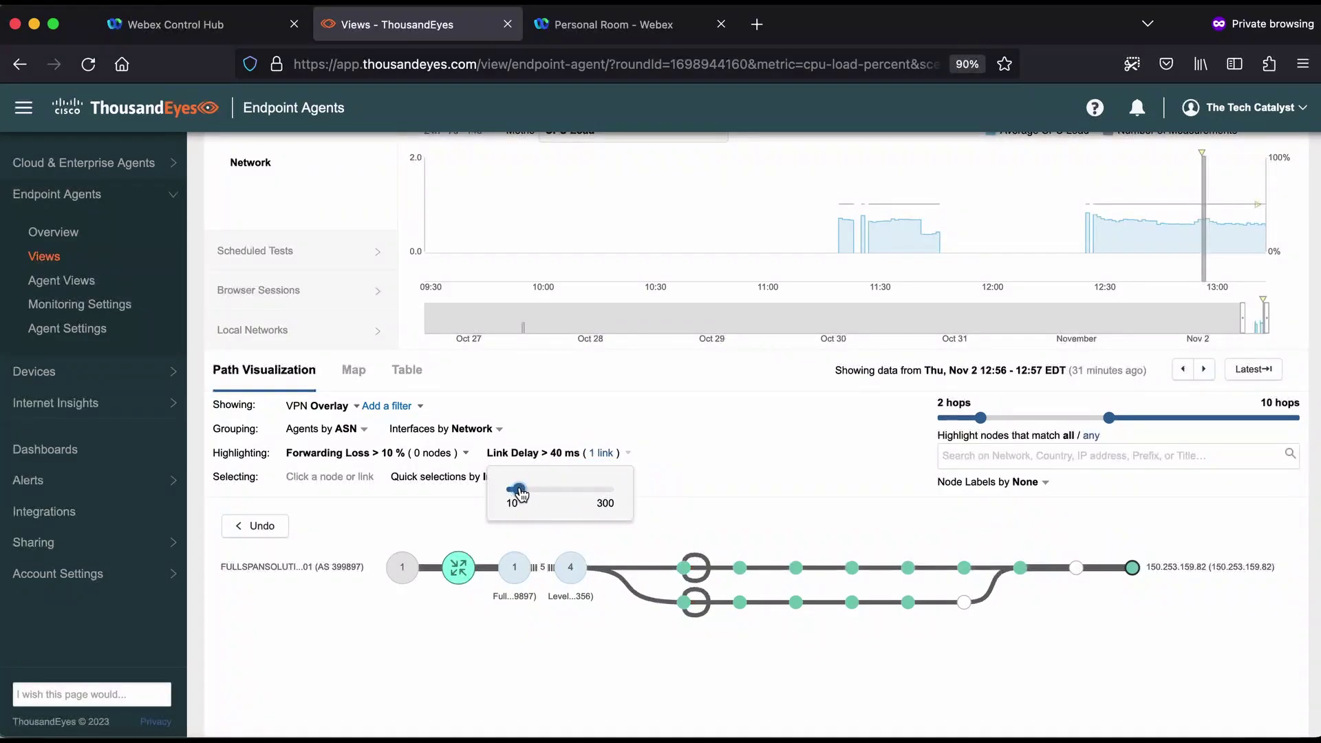
left_click(721, 494)
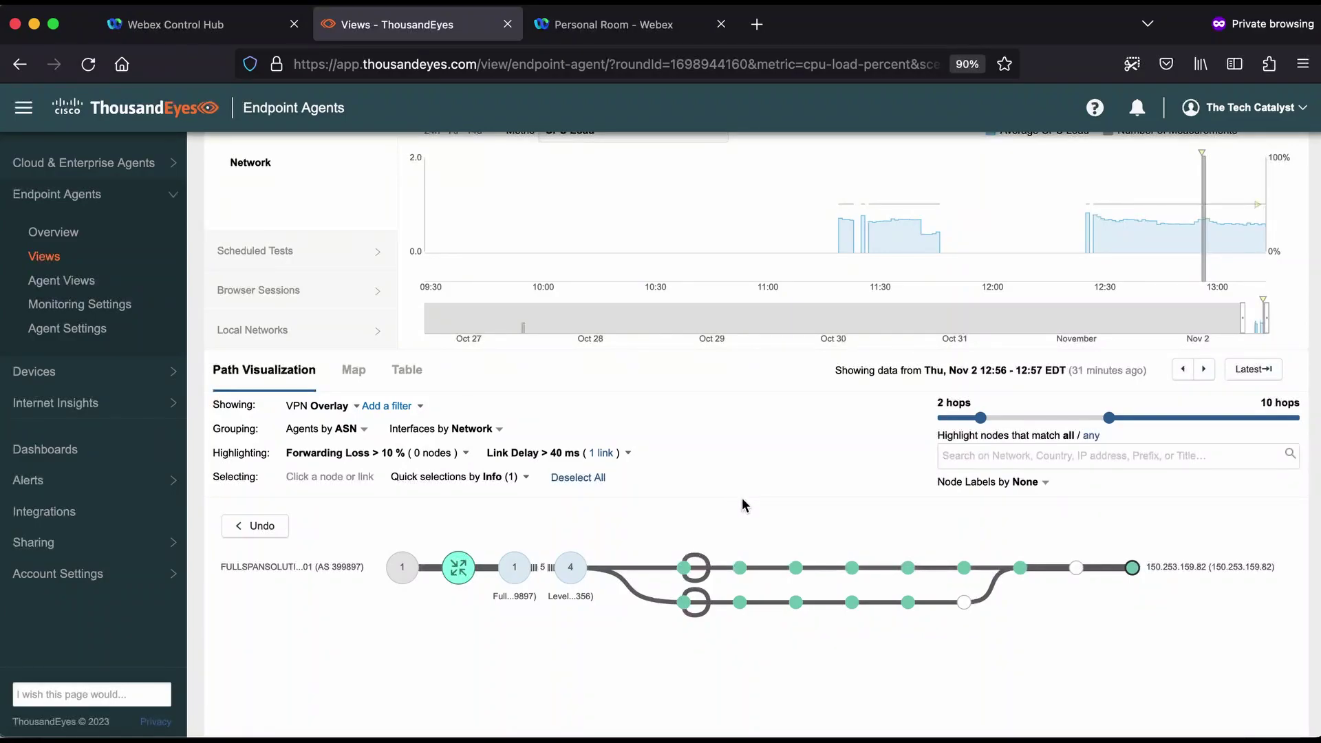
- Return to Control Hub and close the participant's Network Path popup
left_click(227, 24)
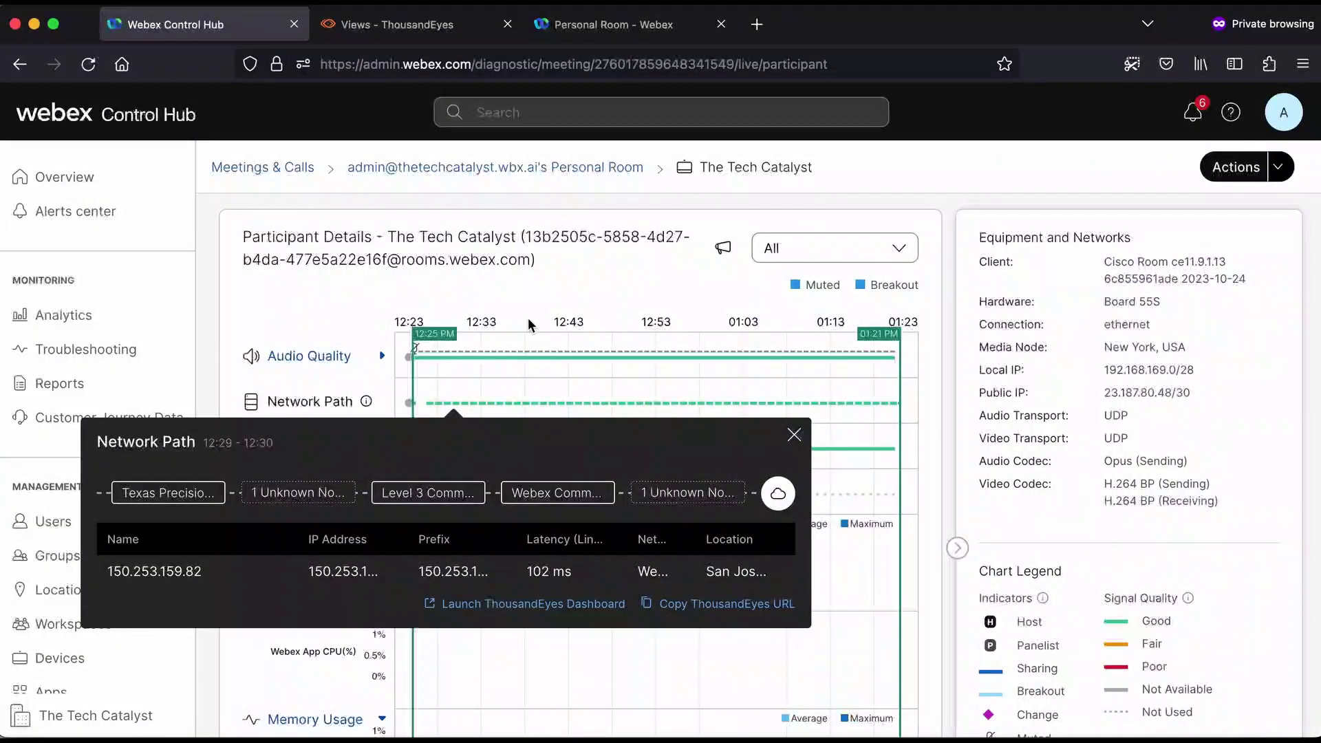
left_click(795, 434)
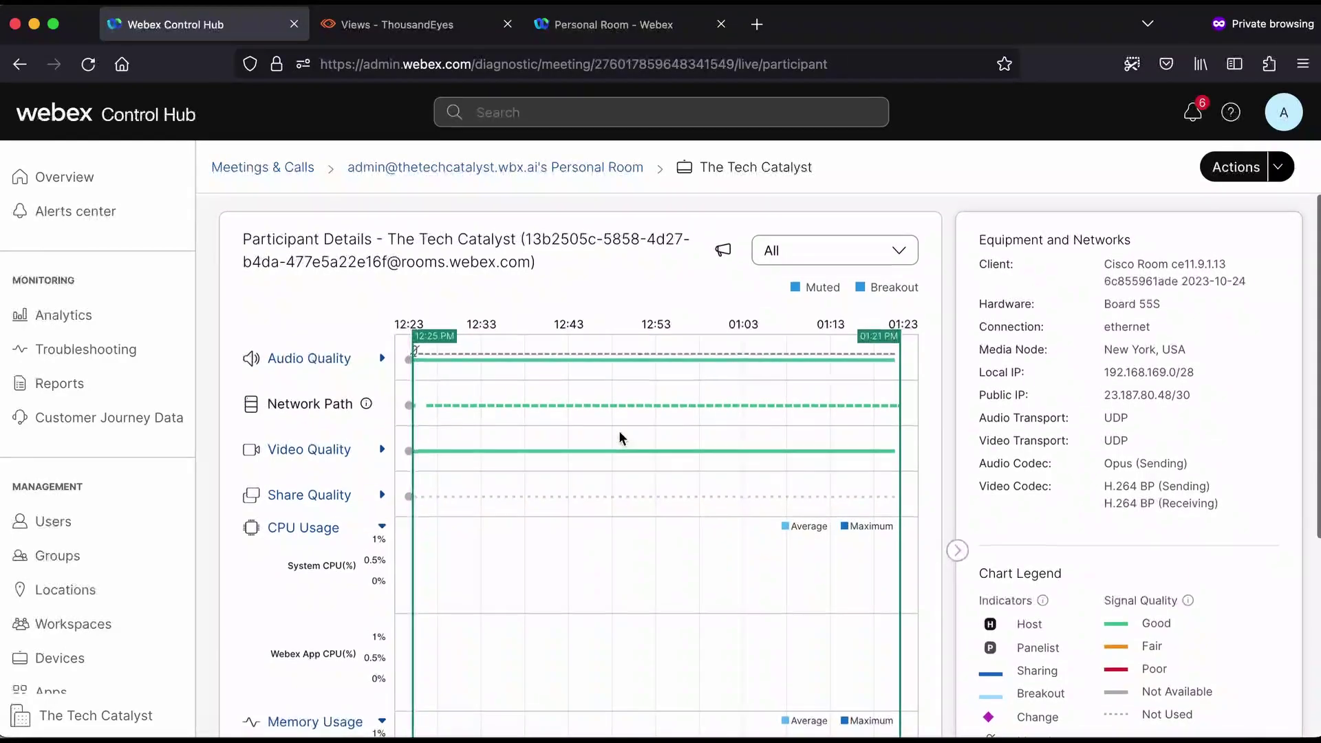
- Switch back to the 'Views - ThousandEyes' tab showing the expanded path
left_click(385, 34)
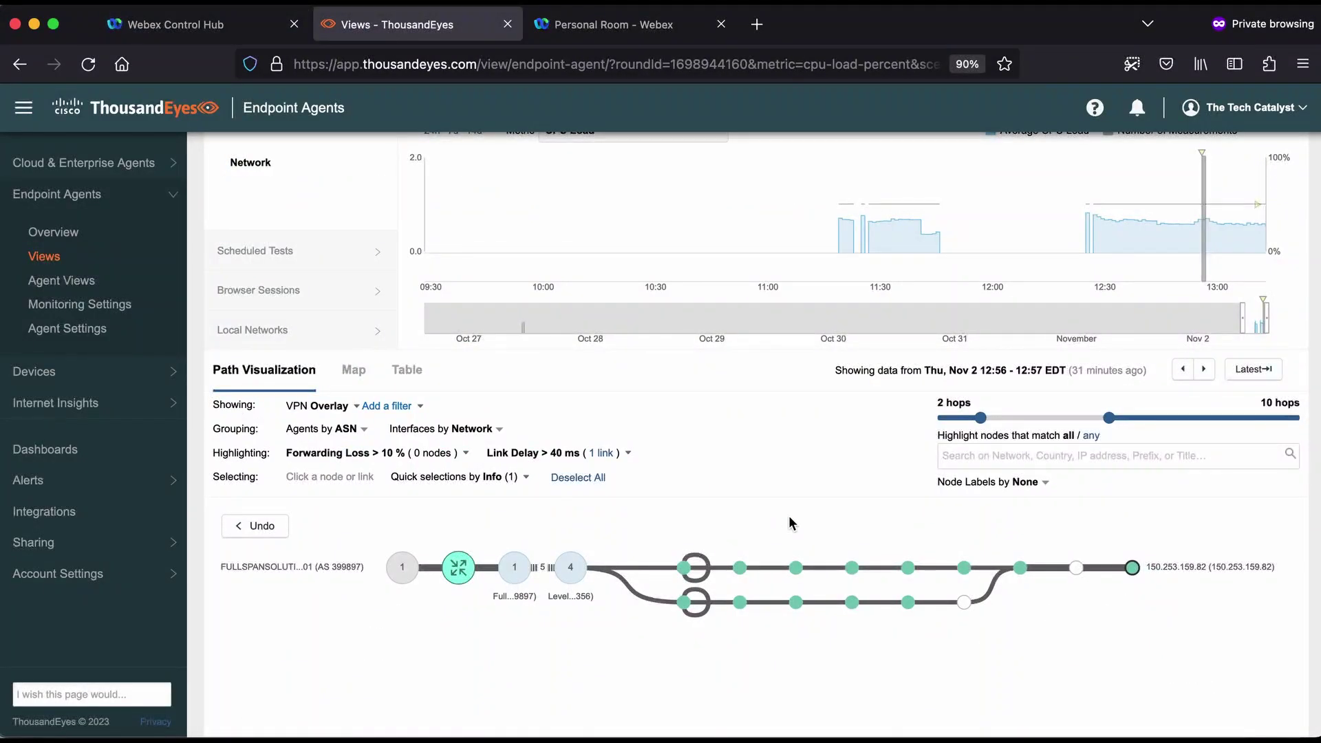